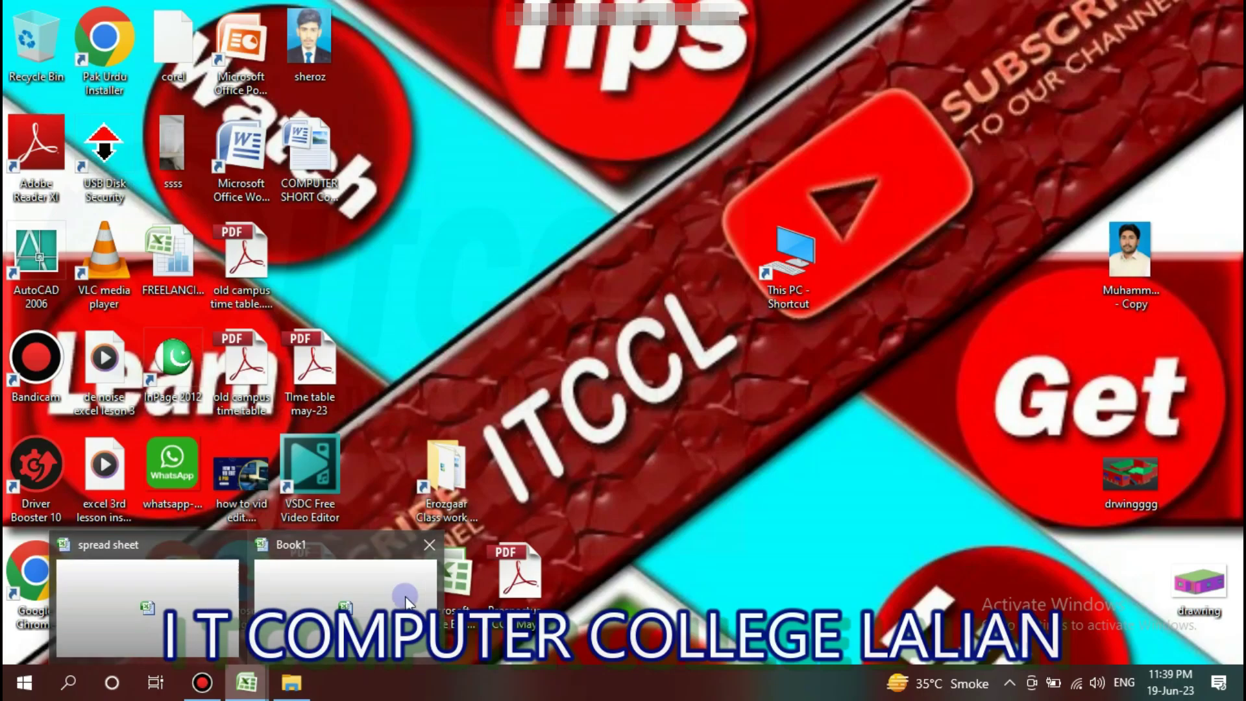
- Bring the Book1 workbook with the lesson title sheet up full screen
{"action": "left_click", "coordinate": [406, 600]}
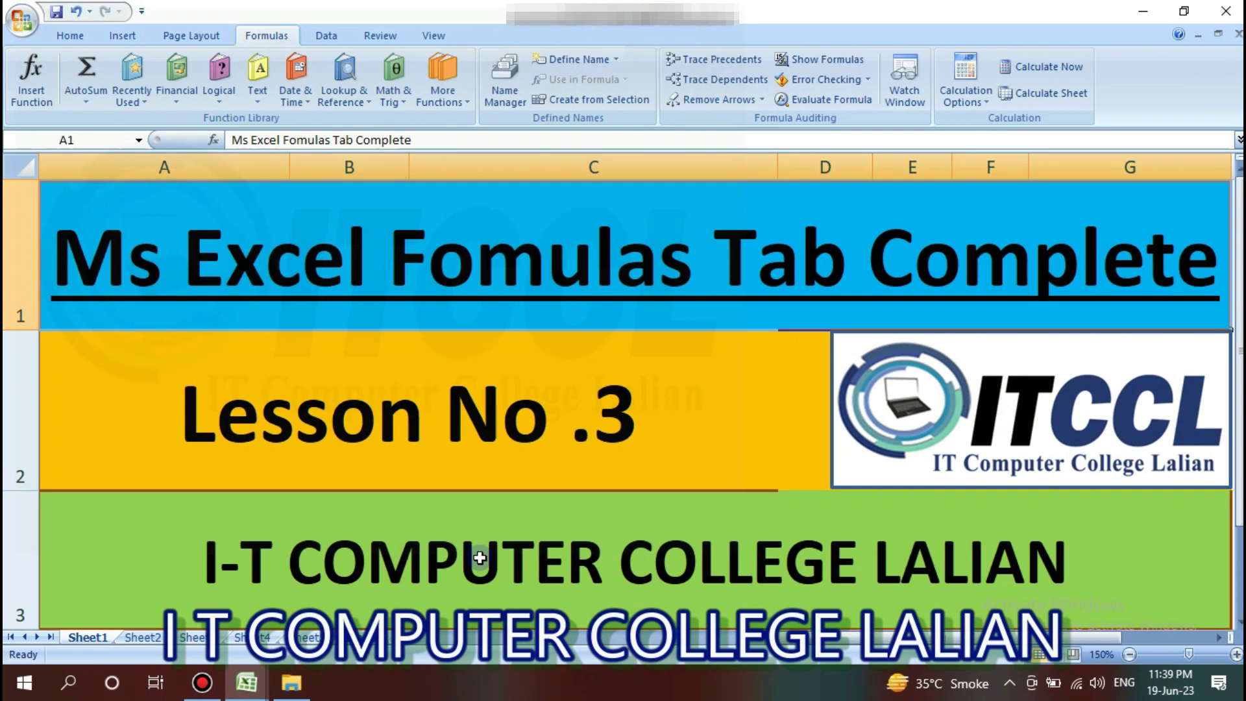
- Change the lesson number in A2 from 3 to 4 so it reads 'Lesson No .4'
{"action": "double_click", "coordinate": [628, 419]}
{"action": "key", "text": "BackSpace"}
{"action": "type", "text": "4"}
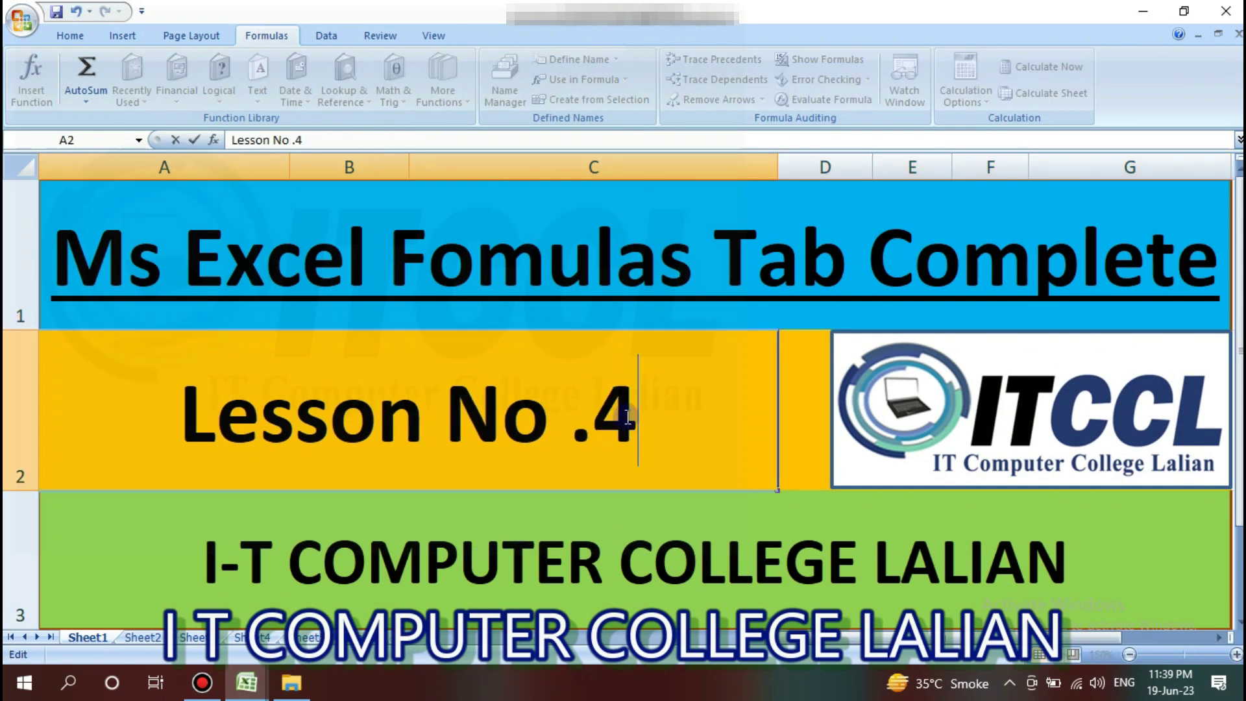
{"action": "left_click", "coordinate": [512, 320]}
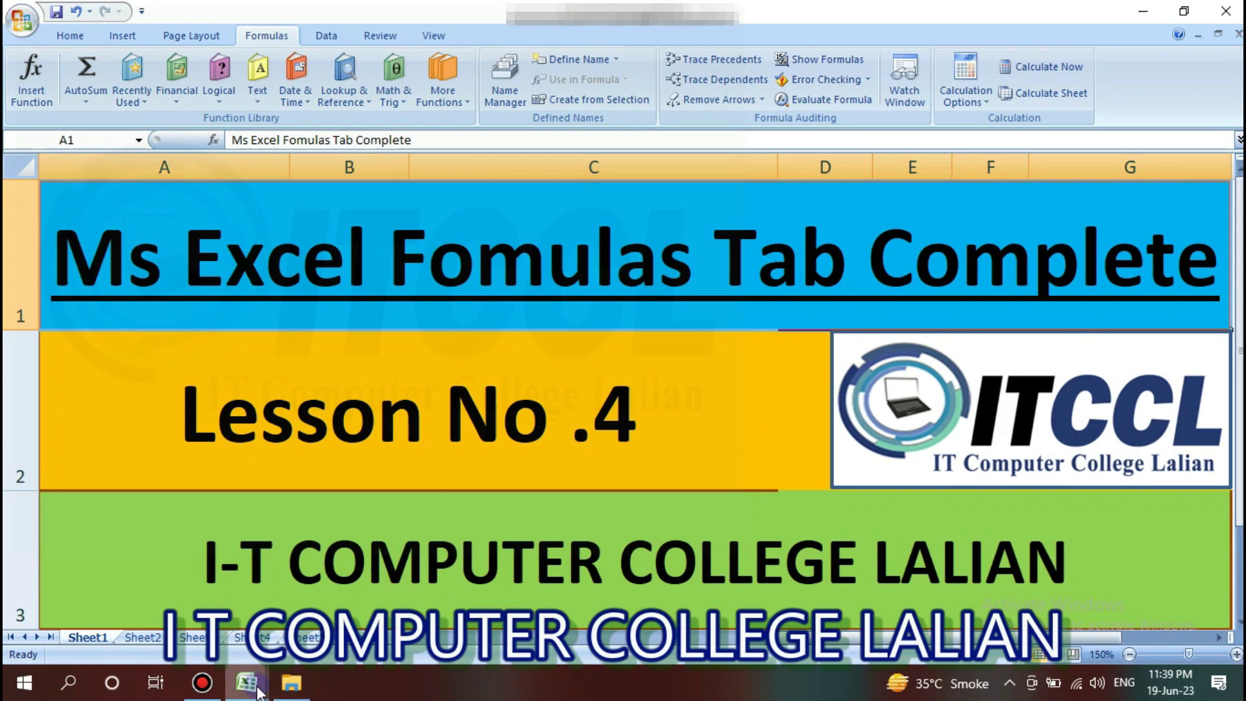
- Go to the spread sheet workbook's Result Sheet and select G2 beside Total
{"action": "mouse_move", "coordinate": [246, 682]}
{"action": "left_click", "coordinate": [186, 616]}
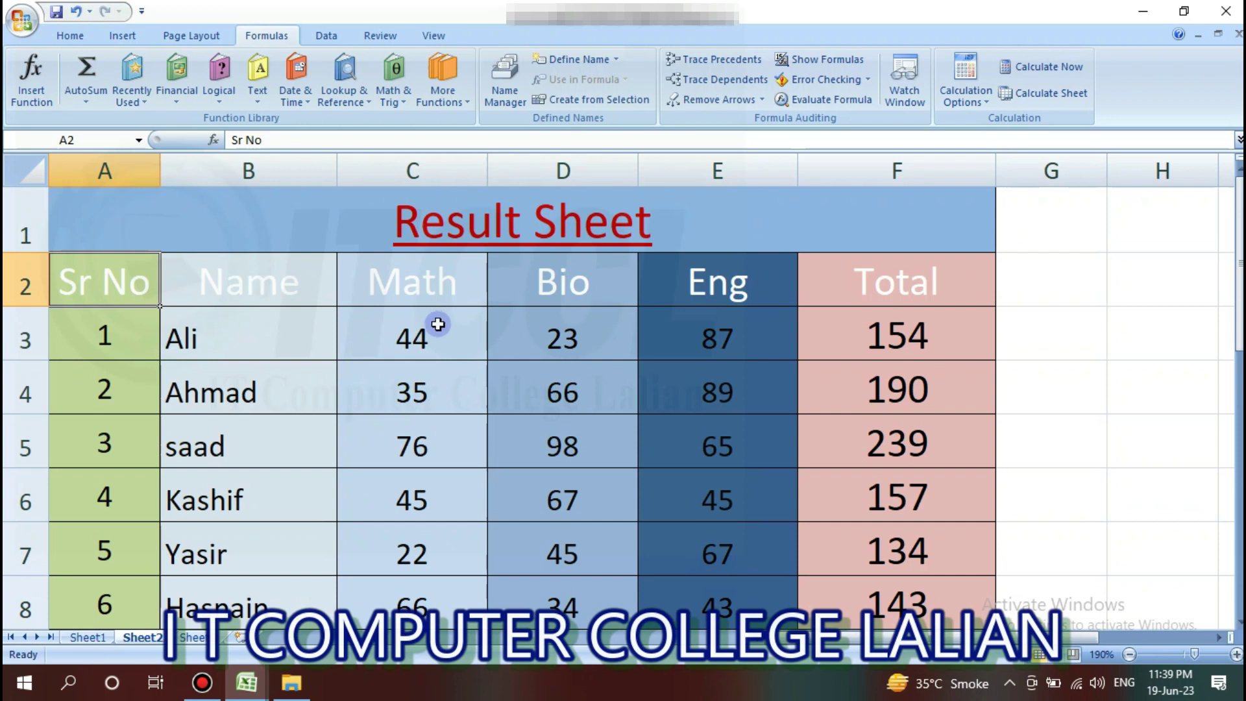
{"action": "left_click", "coordinate": [840, 343]}
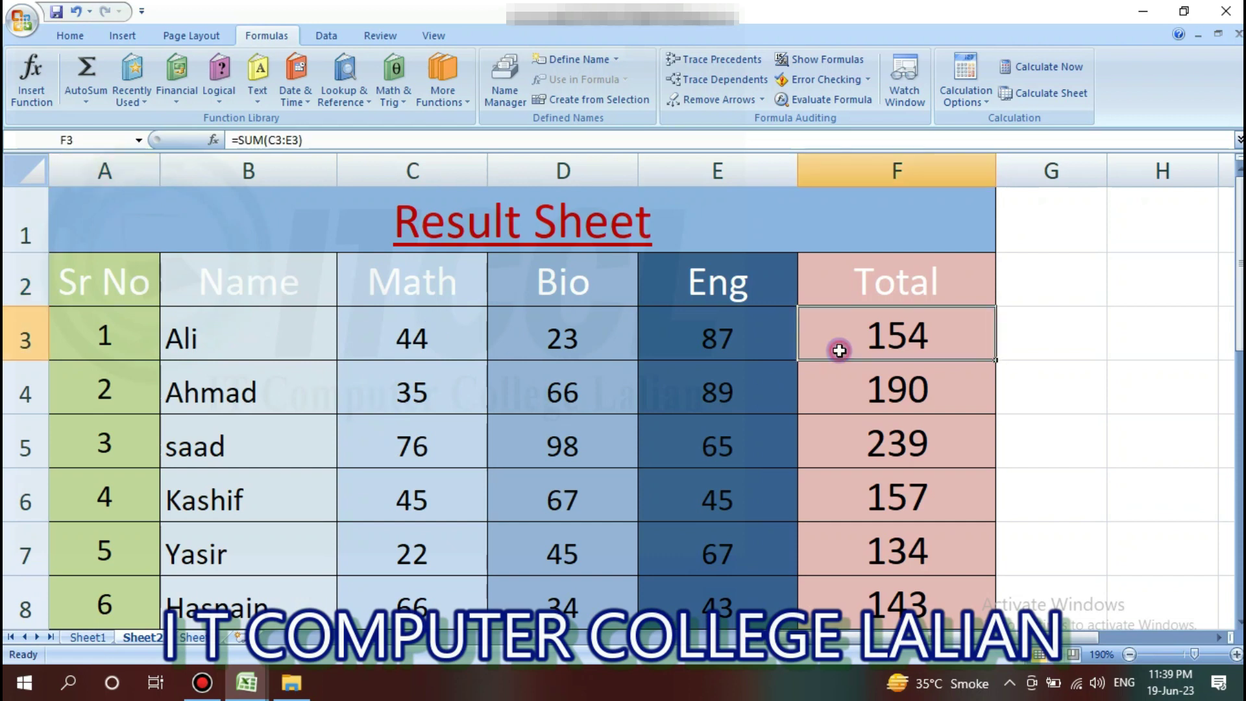
{"action": "left_click", "coordinate": [857, 292]}
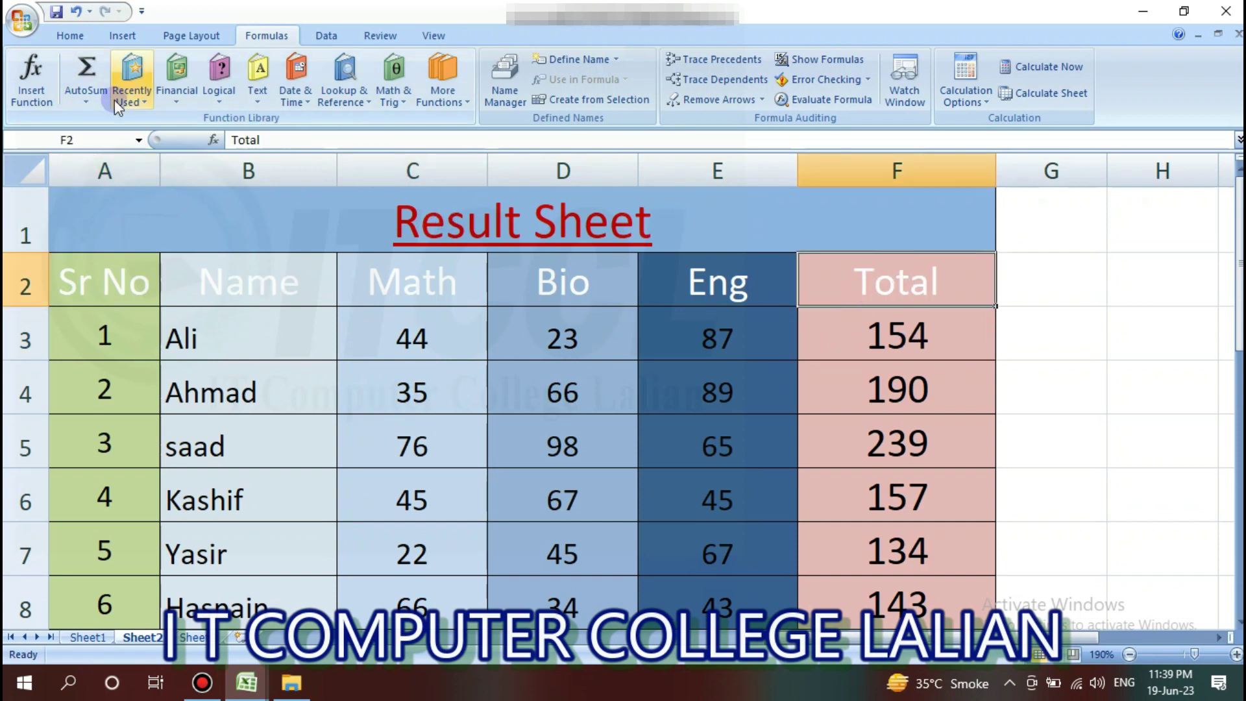
{"action": "left_click", "coordinate": [86, 102]}
{"action": "left_click", "coordinate": [1030, 347]}
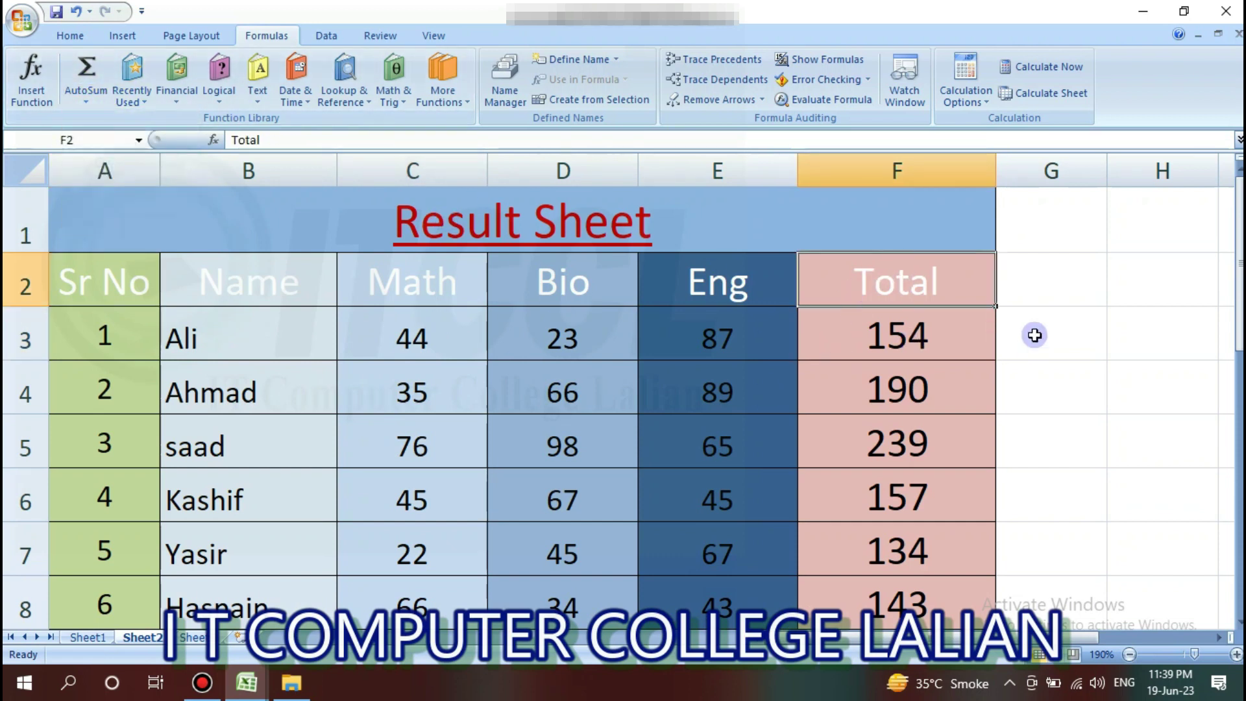
{"action": "left_click", "coordinate": [1018, 301]}
{"action": "scroll", "coordinate": [787, 305], "scroll_direction": "right", "scroll_amount": 1}
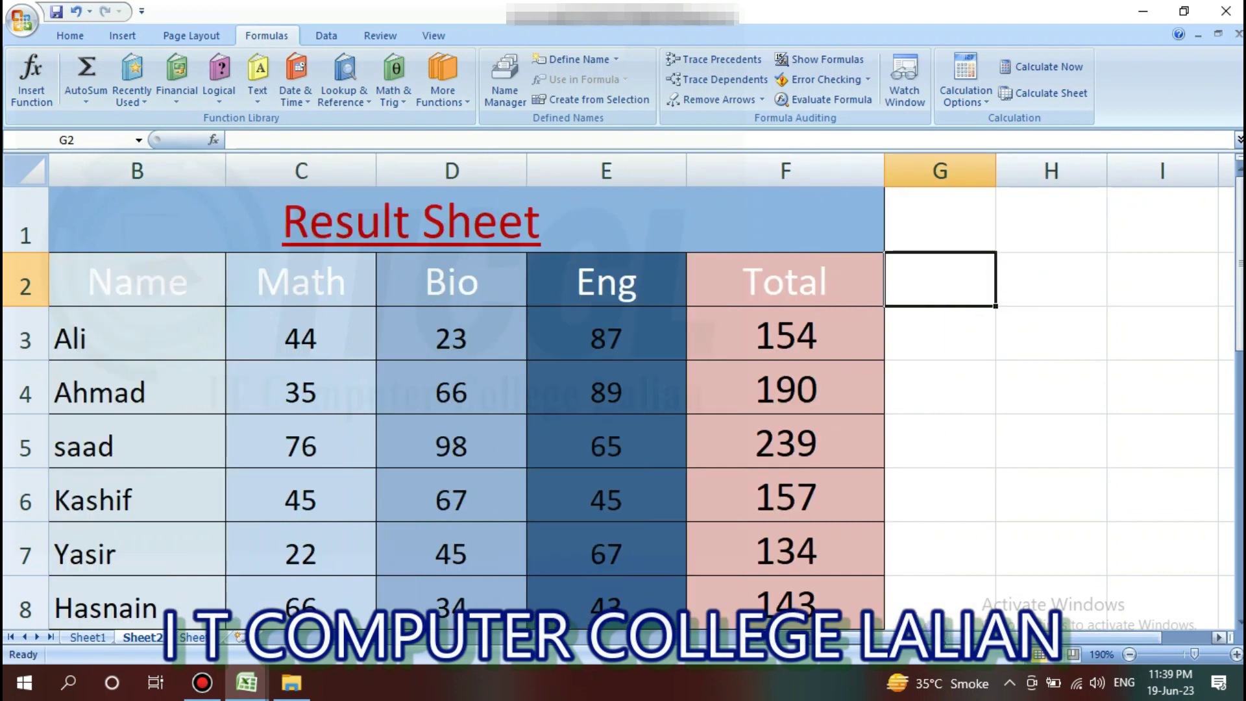
{"action": "scroll", "coordinate": [786, 305], "scroll_direction": "right", "scroll_amount": 1}
{"action": "scroll", "coordinate": [786, 305], "scroll_direction": "down", "scroll_amount": 3}
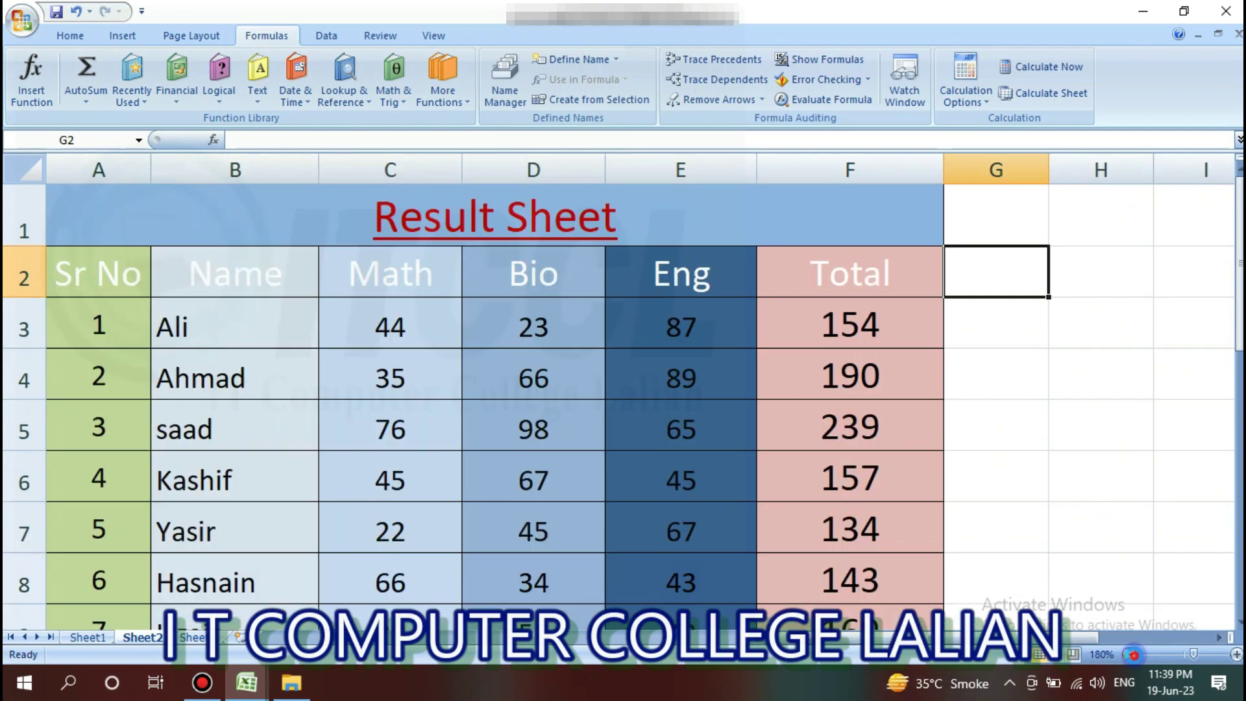
- Enter the heading 'average' in G2
{"action": "type", "text": "average"}
{"action": "key", "text": "Return"}
{"action": "key", "text": "Up"}
{"action": "key", "text": "Right"}
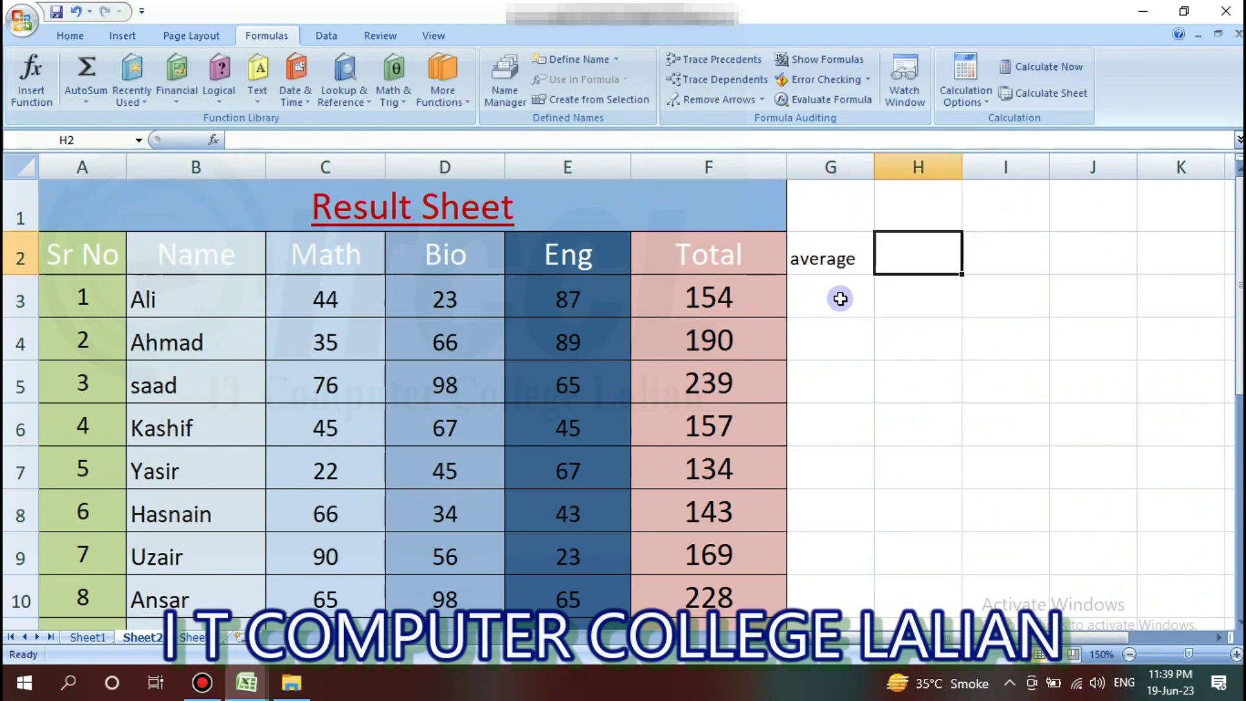
- Add the headings maximum, minimum, count and pass/fail in H2 through K2
{"action": "type", "text": "maximum"}
{"action": "key", "text": "Tab"}
{"action": "type", "text": "minimum"}
{"action": "key", "text": "Tab"}
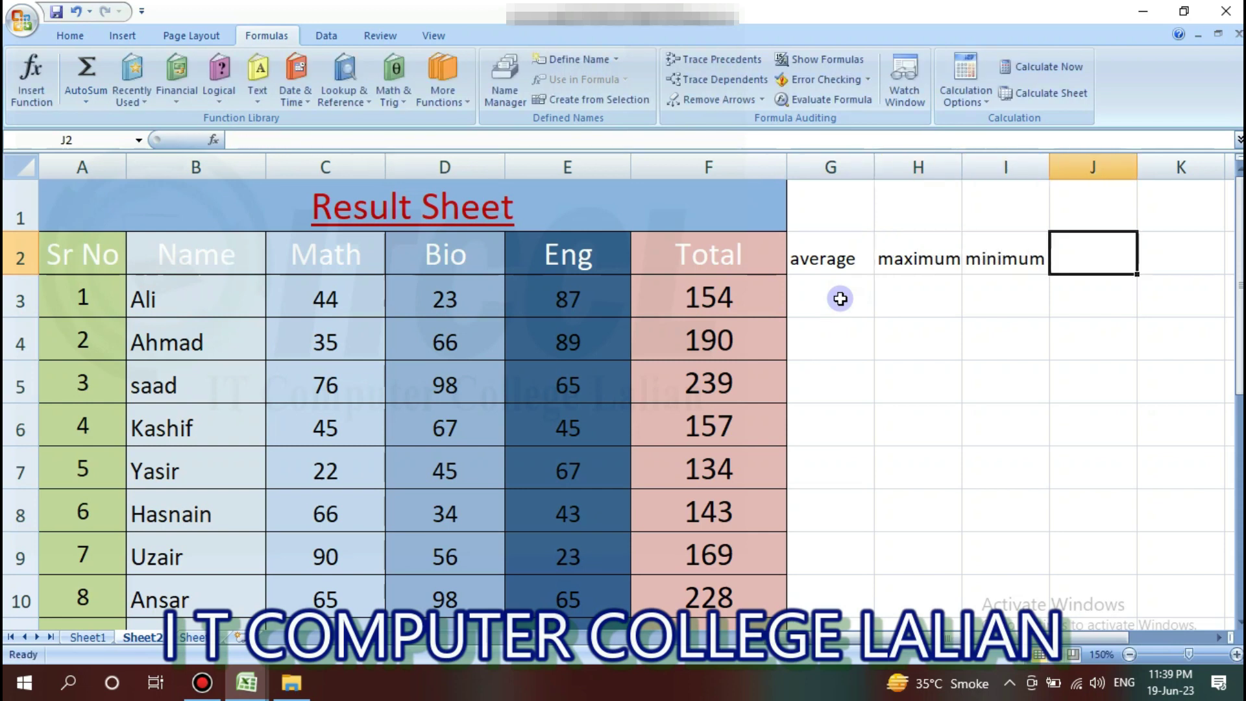
{"action": "type", "text": "count"}
{"action": "key", "text": "Tab"}
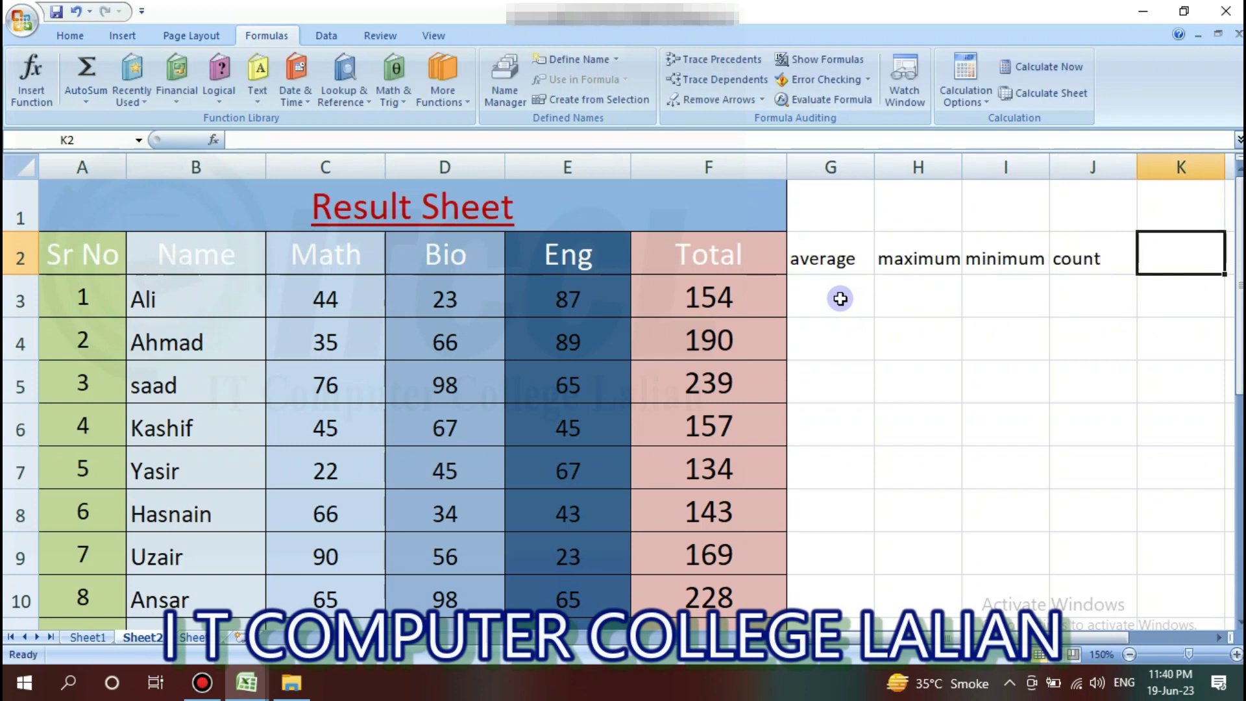
{"action": "type", "text": "p"}
{"action": "key", "text": "BackSpace"}
{"action": "type", "text": "pass/fai"}
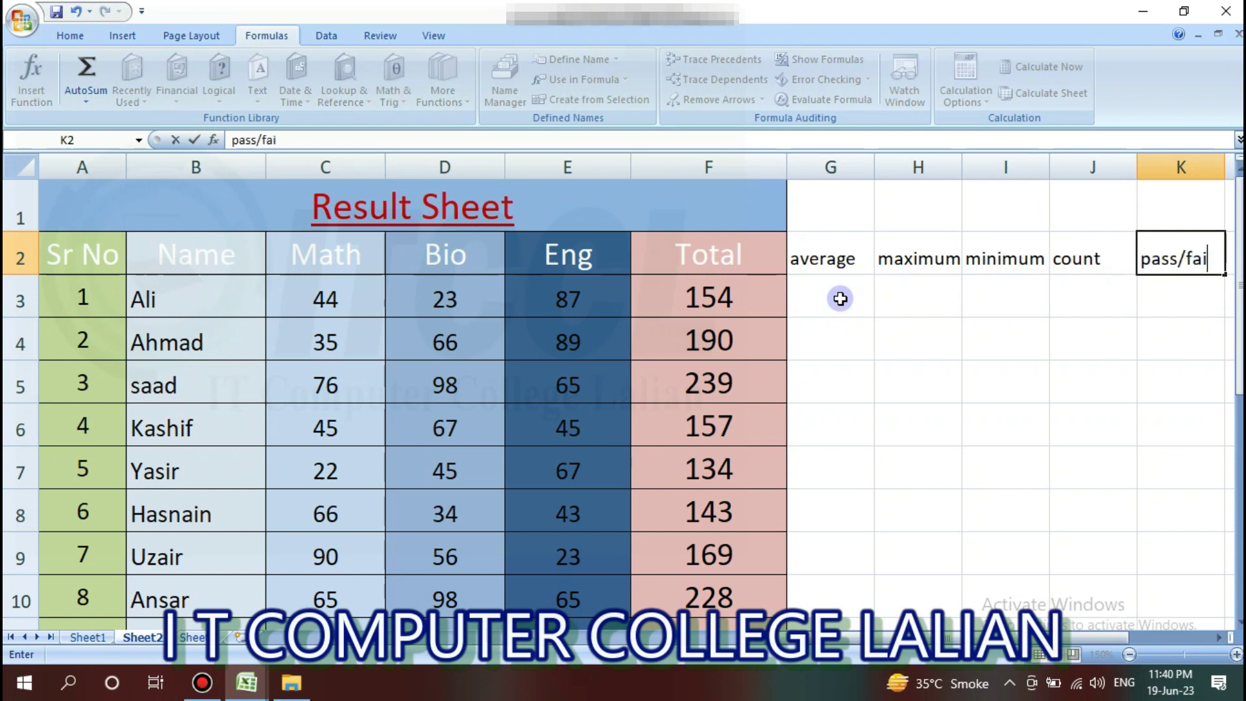
{"action": "type", "text": "l"}
{"action": "key", "text": "Return"}
- Fill the heading cells F2:K2 with green
{"action": "left_click_drag", "start_coordinate": [727, 250], "coordinate": [1181, 250]}
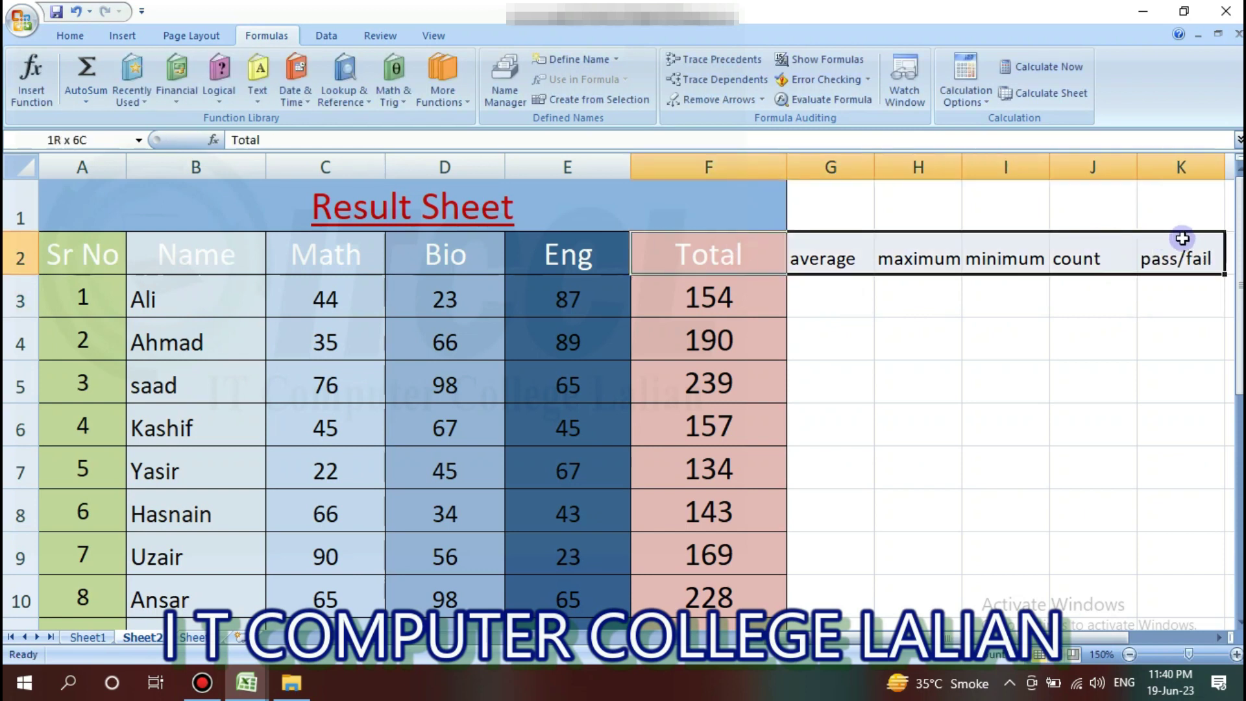
{"action": "left_click", "coordinate": [68, 37]}
{"action": "left_click", "coordinate": [285, 92]}
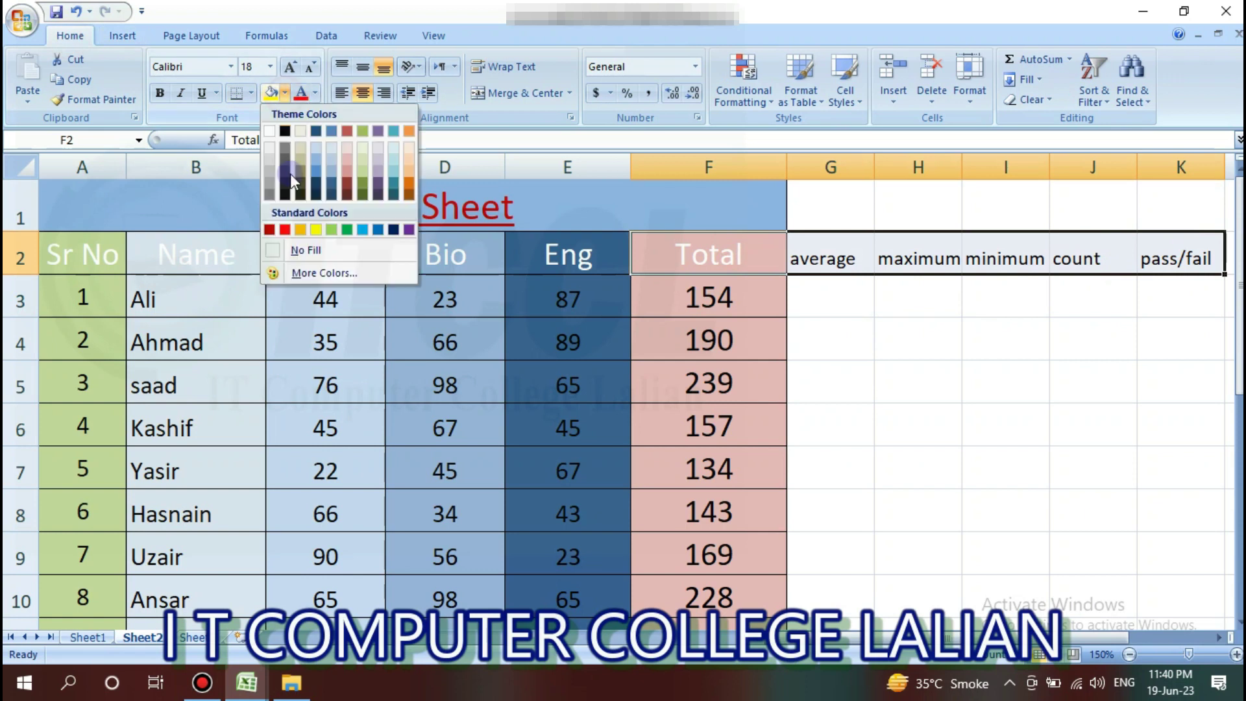
{"action": "left_click", "coordinate": [347, 230]}
{"action": "left_click", "coordinate": [857, 334]}
- Apply All Borders to the range G2:K11
{"action": "left_click_drag", "start_coordinate": [830, 255], "coordinate": [1172, 546]}
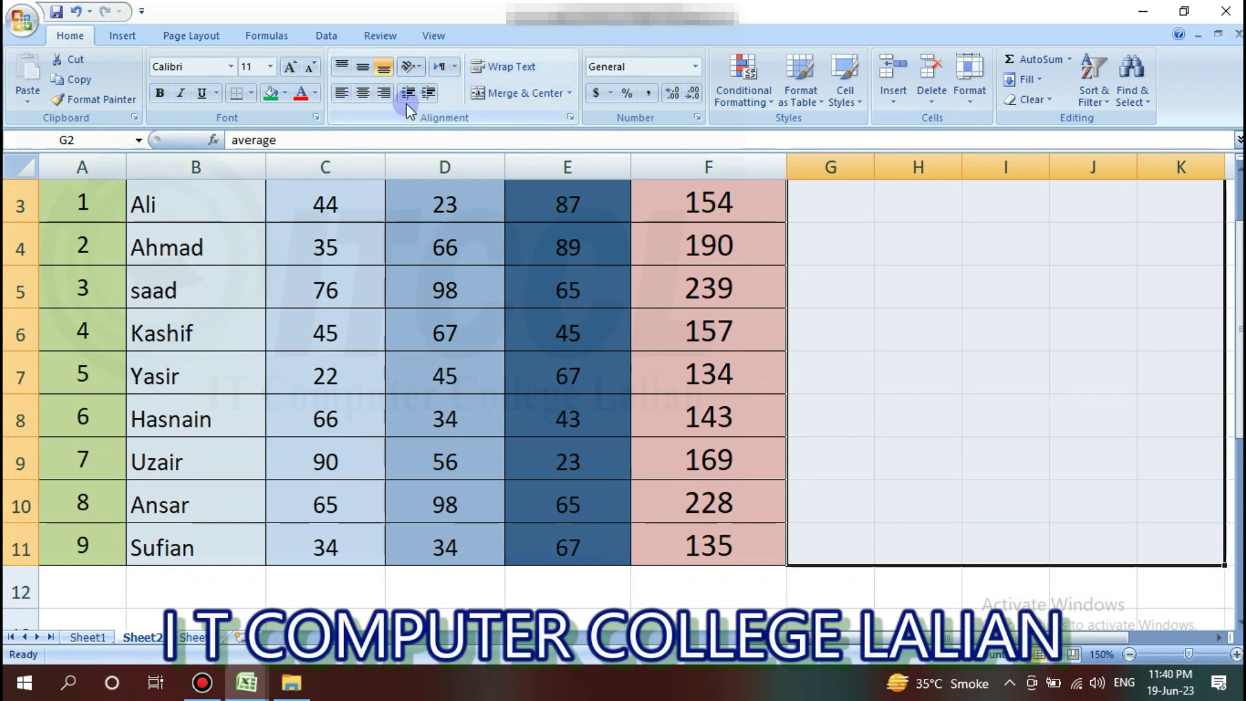
{"action": "left_click", "coordinate": [251, 93]}
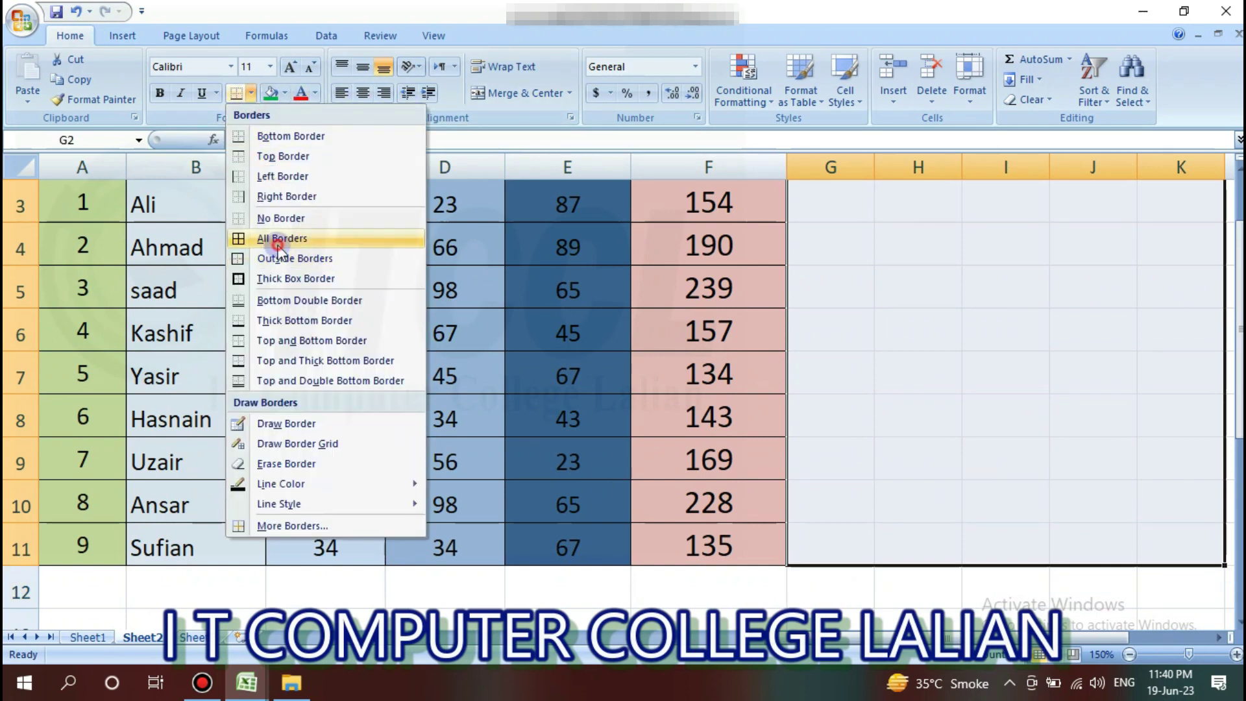
{"action": "left_click", "coordinate": [272, 237]}
{"action": "left_click", "coordinate": [842, 355]}
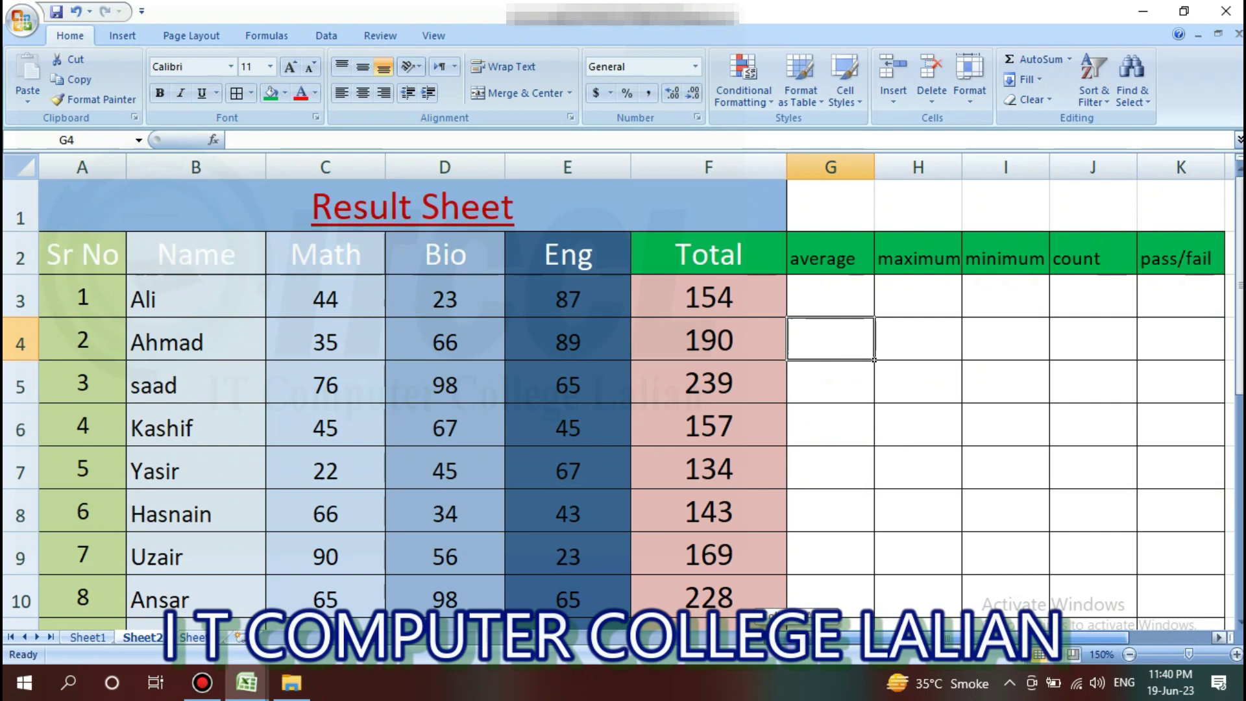
{"action": "left_click", "coordinate": [1129, 654]}
{"action": "left_click", "coordinate": [1129, 655]}
- Enter =AVERAGE(C3:E3) in G3, giving 51.3333 for the first student
{"action": "left_click", "coordinate": [720, 240]}
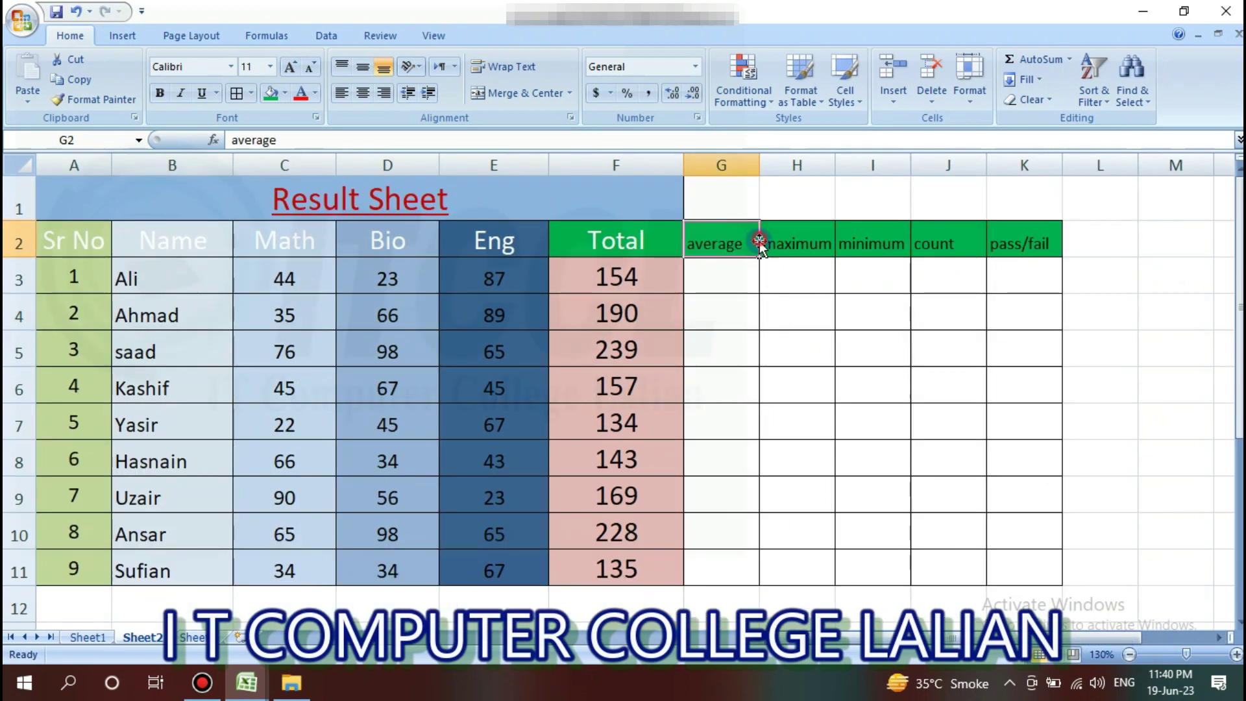
{"action": "left_click", "coordinate": [713, 274]}
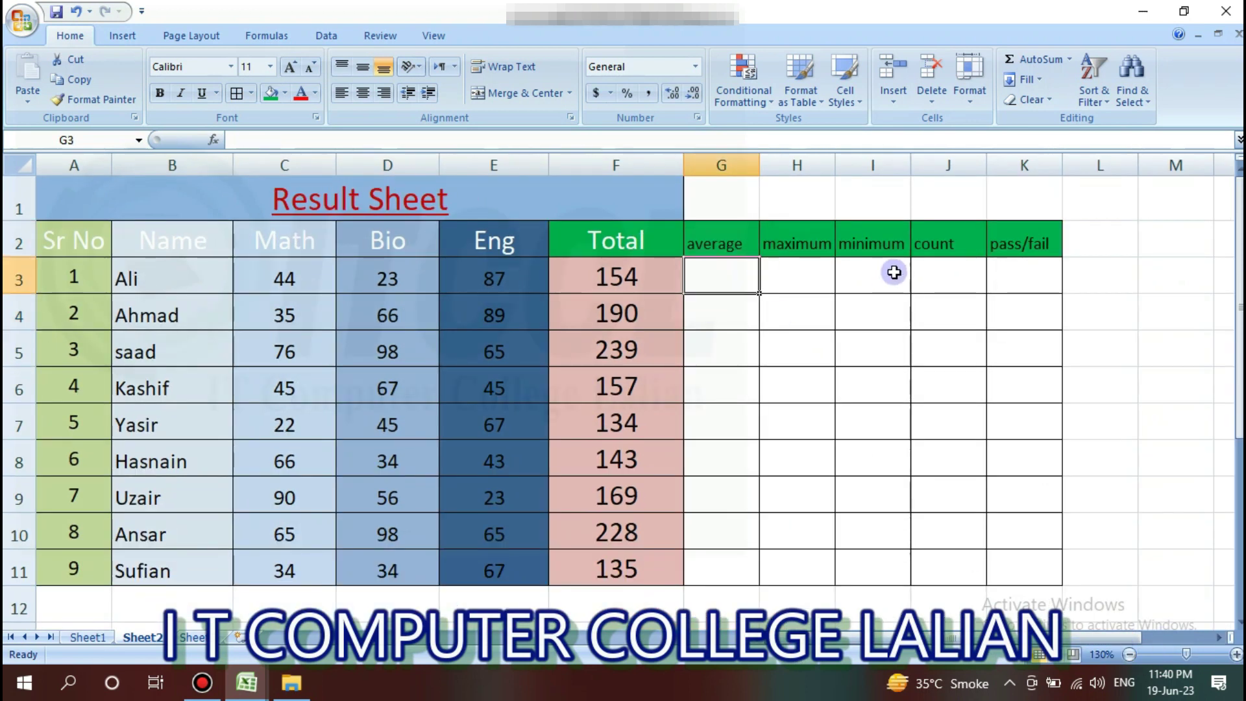
{"action": "type", "text": "="}
{"action": "type", "text": "a"}
{"action": "key", "text": "BackSpace"}
{"action": "type", "text": "avg("}
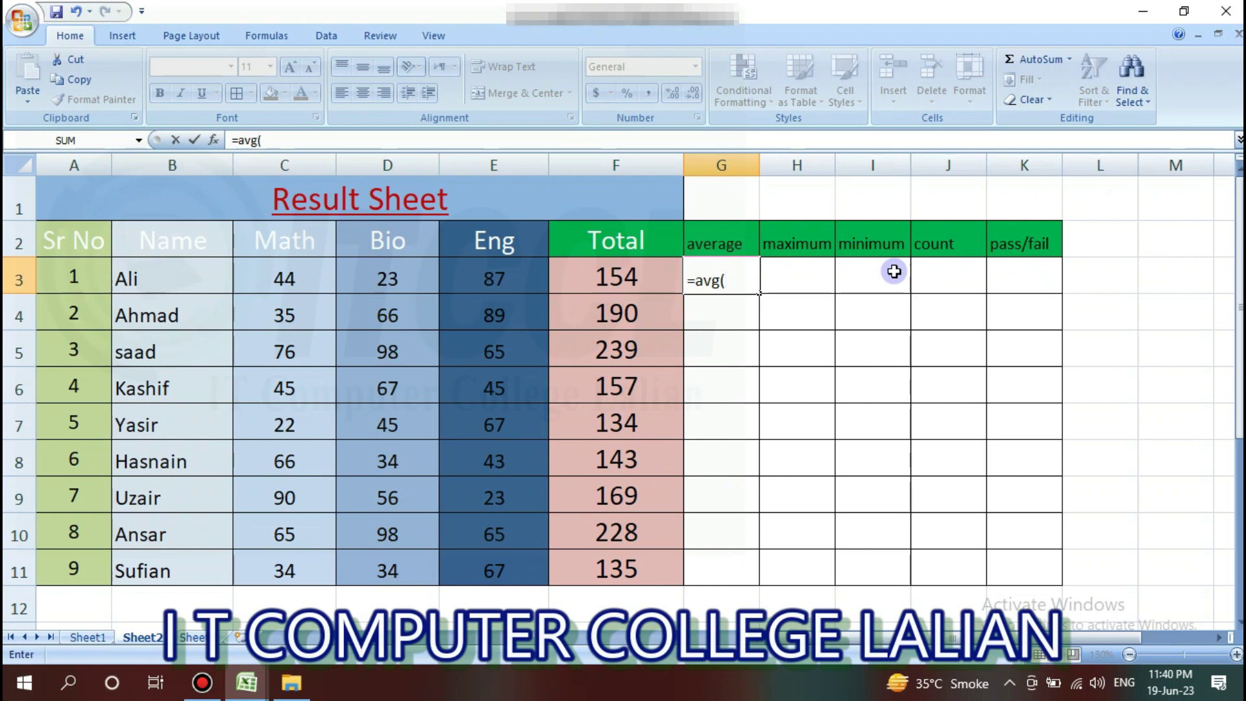
{"action": "left_click", "coordinate": [305, 276]}
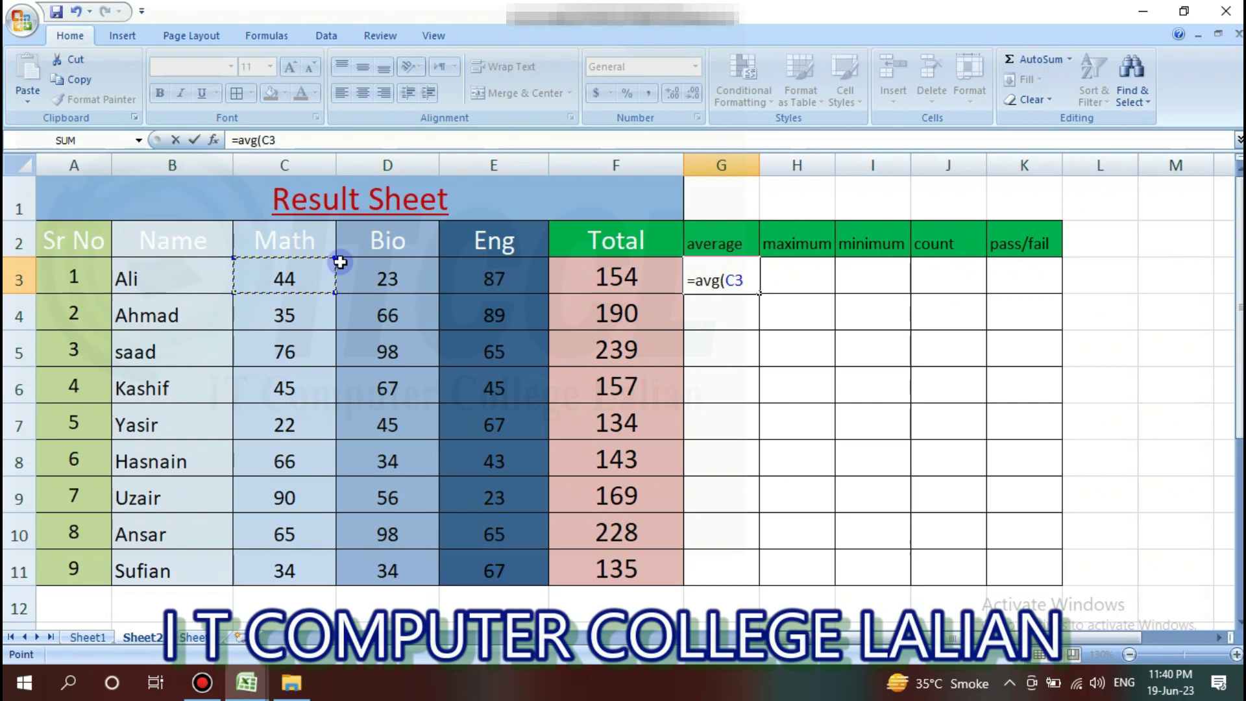
{"action": "key", "text": "BackSpace"}
{"action": "key", "text": "BackSpace"}
{"action": "type", "text": "c3:"}
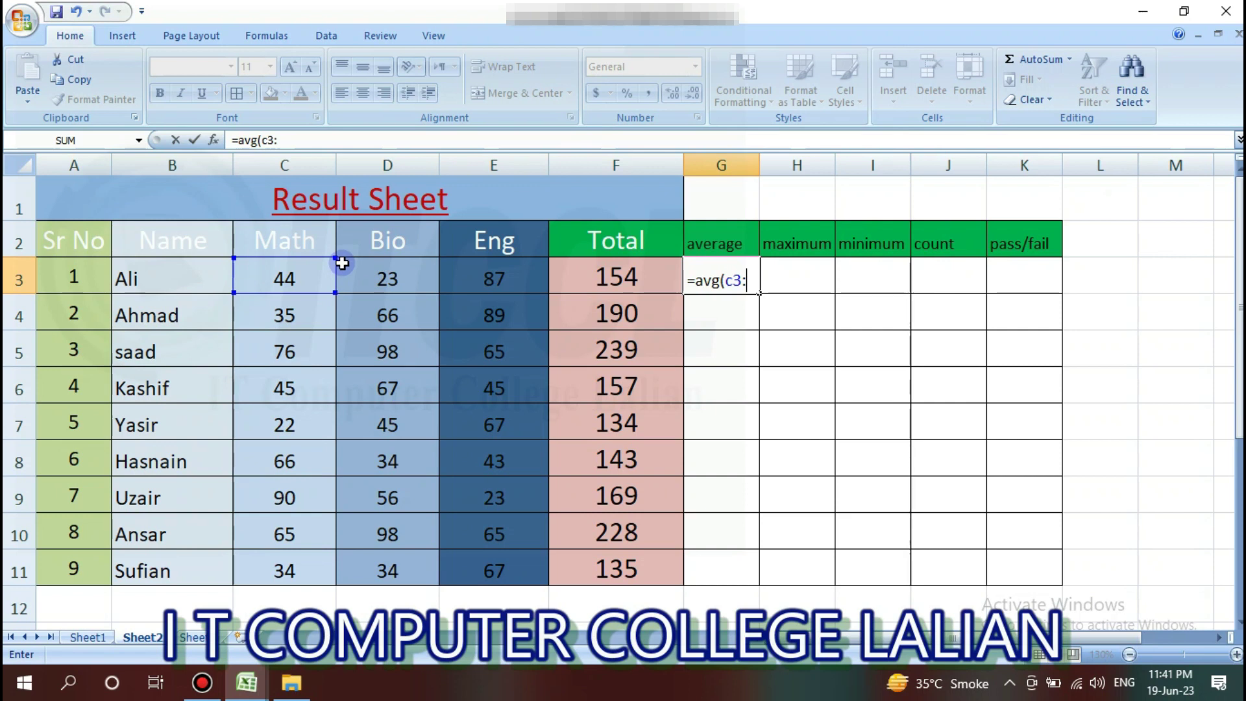
{"action": "type", "text": "e3)"}
{"action": "key", "text": "Return"}
{"action": "key", "text": "Return"}
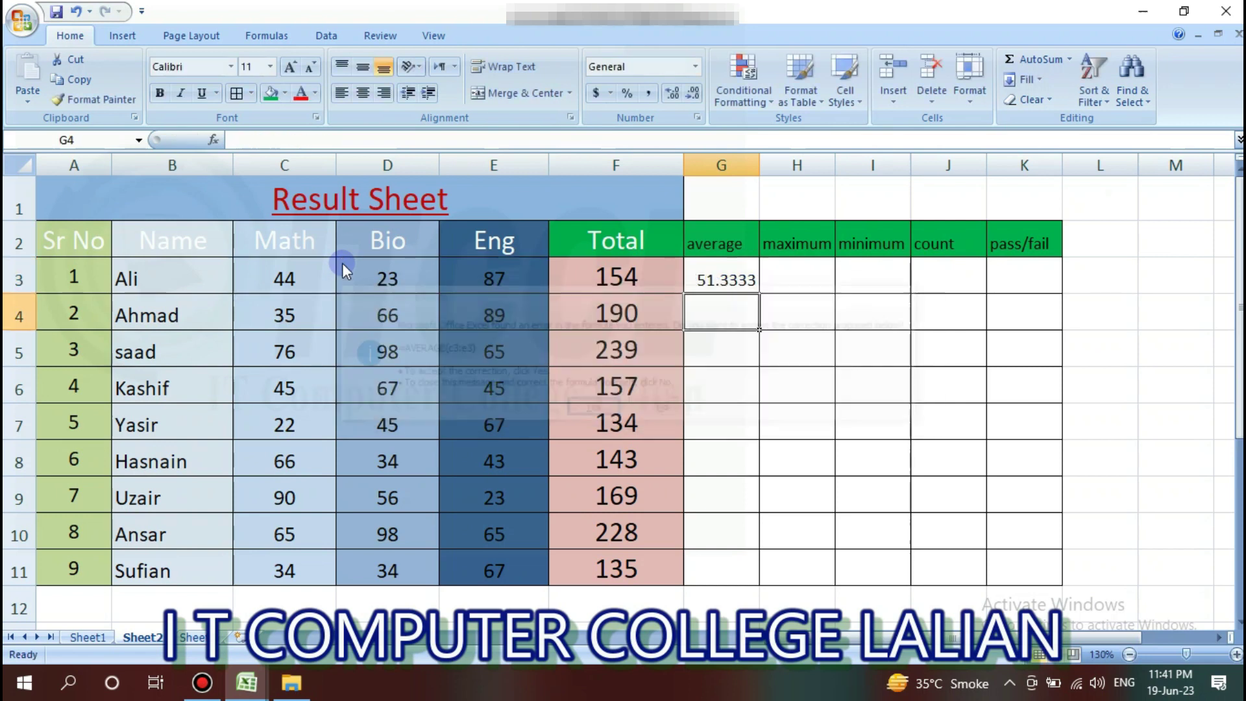
{"action": "key", "text": "Up"}
{"action": "key", "text": "Right"}
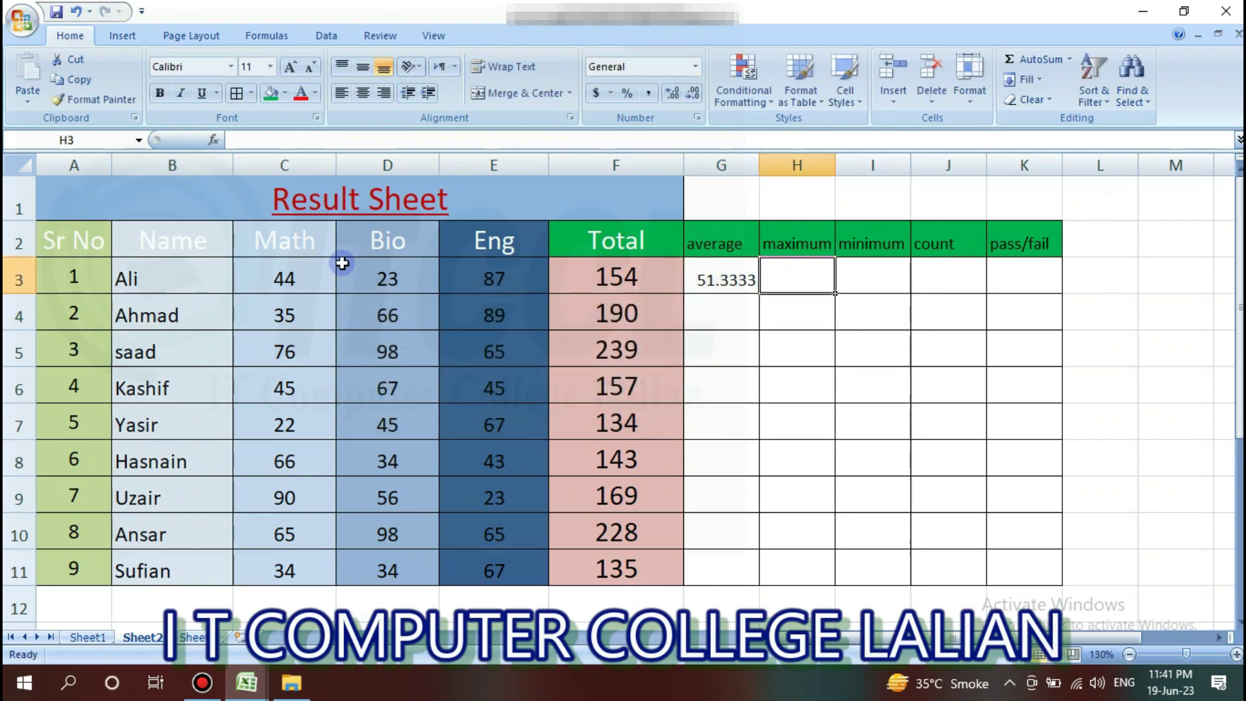
- Enter a MAX formula over C3:E3 in H3, returning 87
{"action": "type", "text": "=ma"}
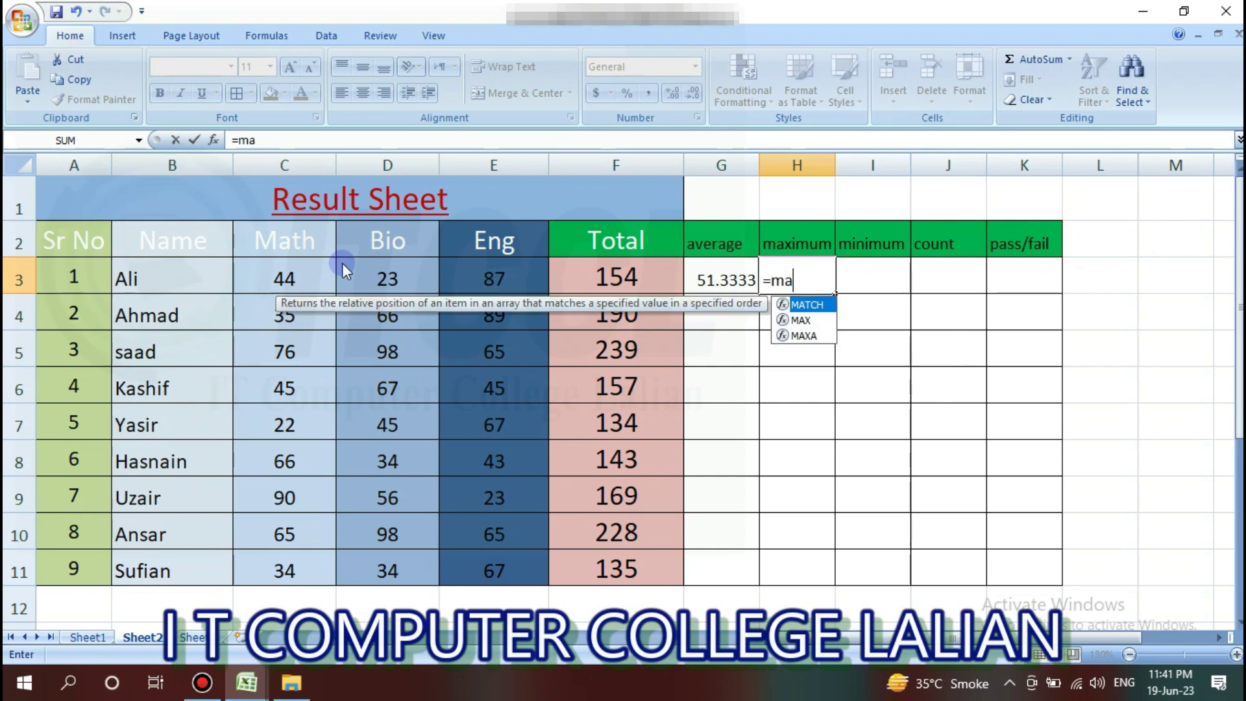
{"action": "type", "text": "x("}
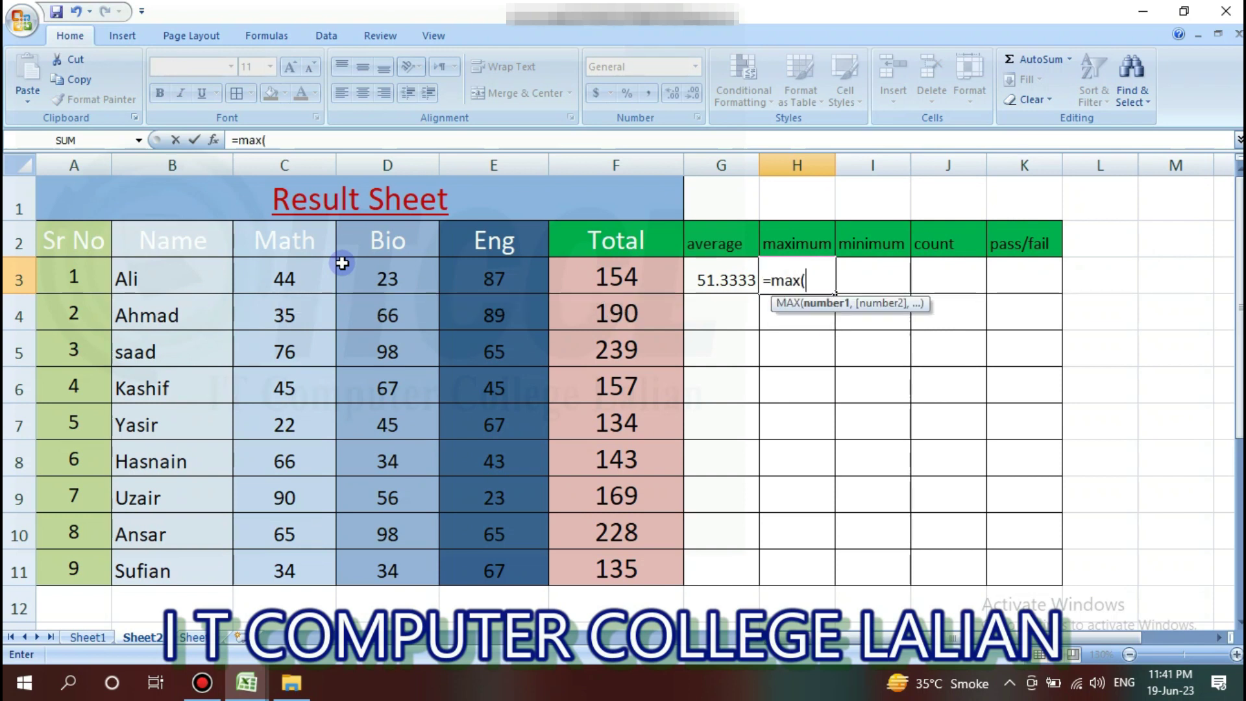
{"action": "type", "text": "c3"}
{"action": "type", "text": "e3"}
{"action": "key", "text": "Return"}
{"action": "key", "text": "Up"}
{"action": "key", "text": "Right"}
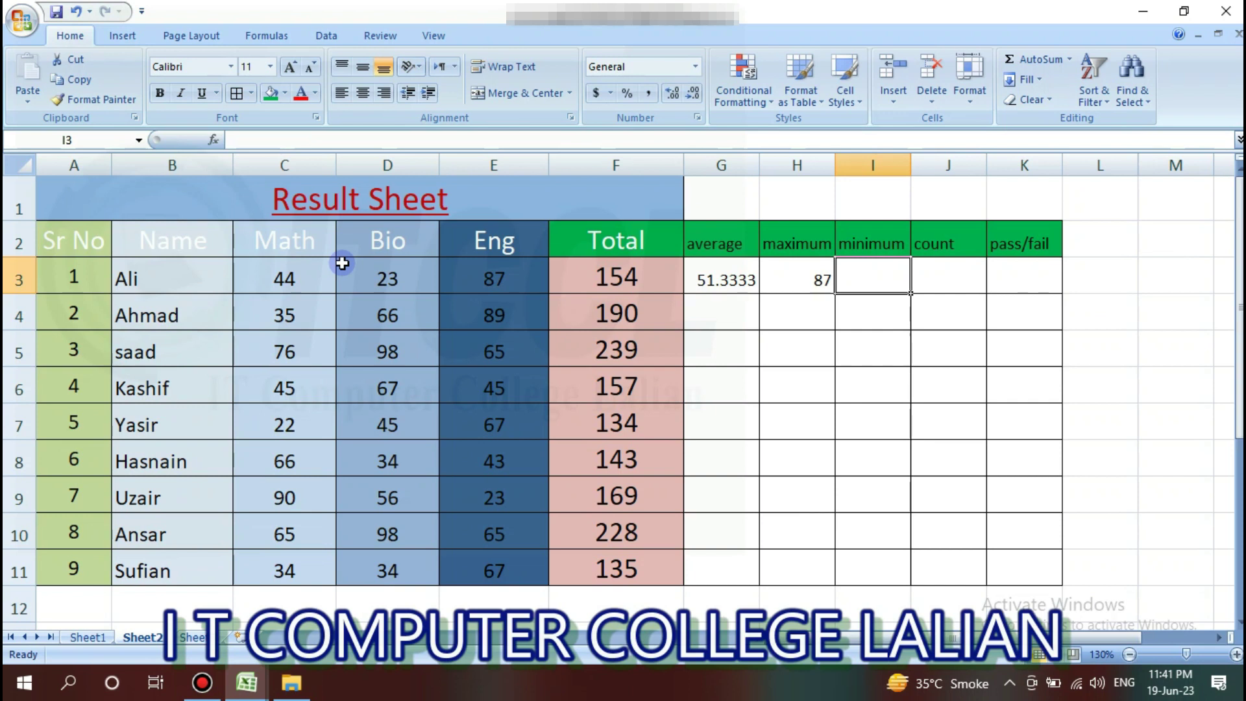
- Enter =MIN(C3:E3) in I3, returning 23
{"action": "type", "text": "=min("}
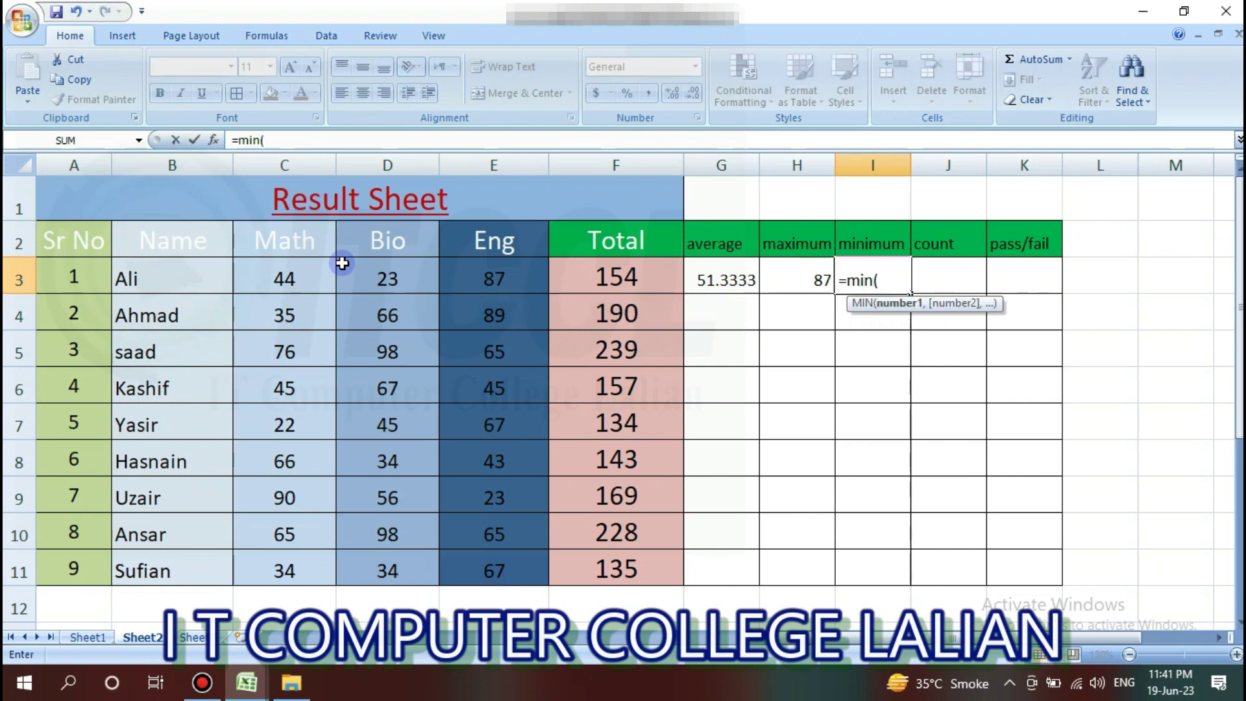
{"action": "type", "text": "c3:"}
{"action": "type", "text": "e3"}
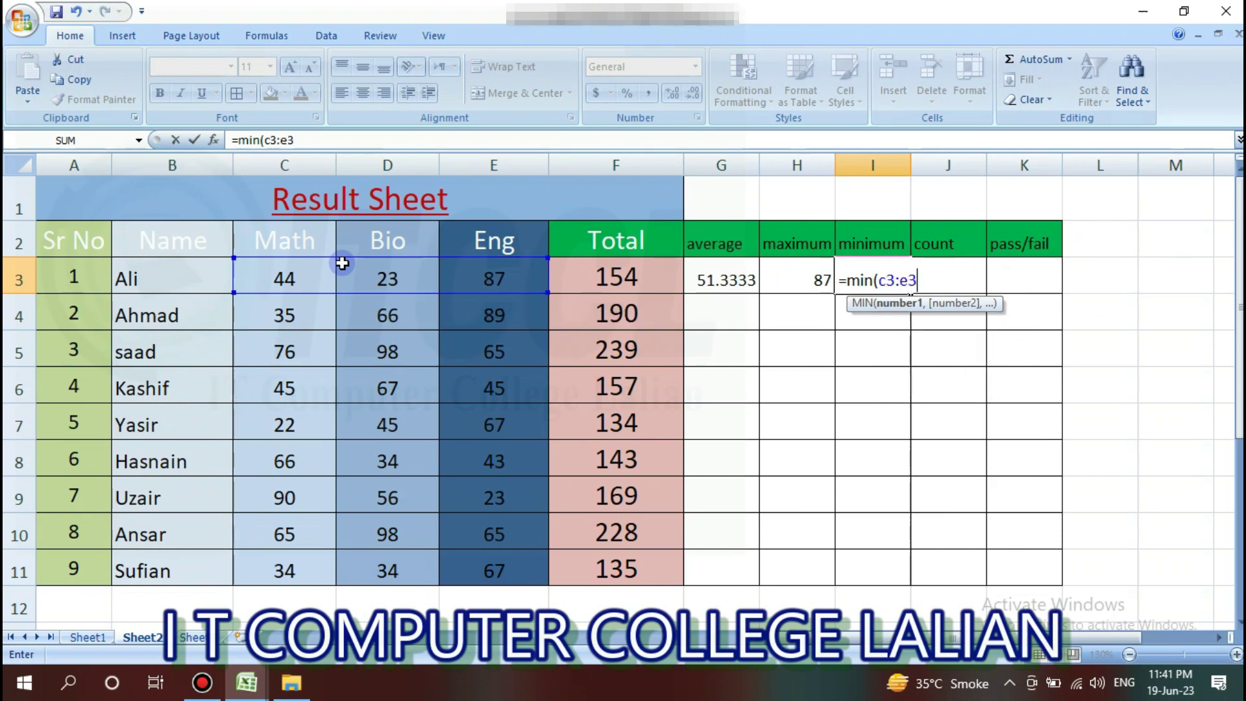
{"action": "key", "text": "Return"}
{"action": "key", "text": "Up"}
- Enter =COUNT(C3:E3) in J3, which returns 3
{"action": "key", "text": "Right"}
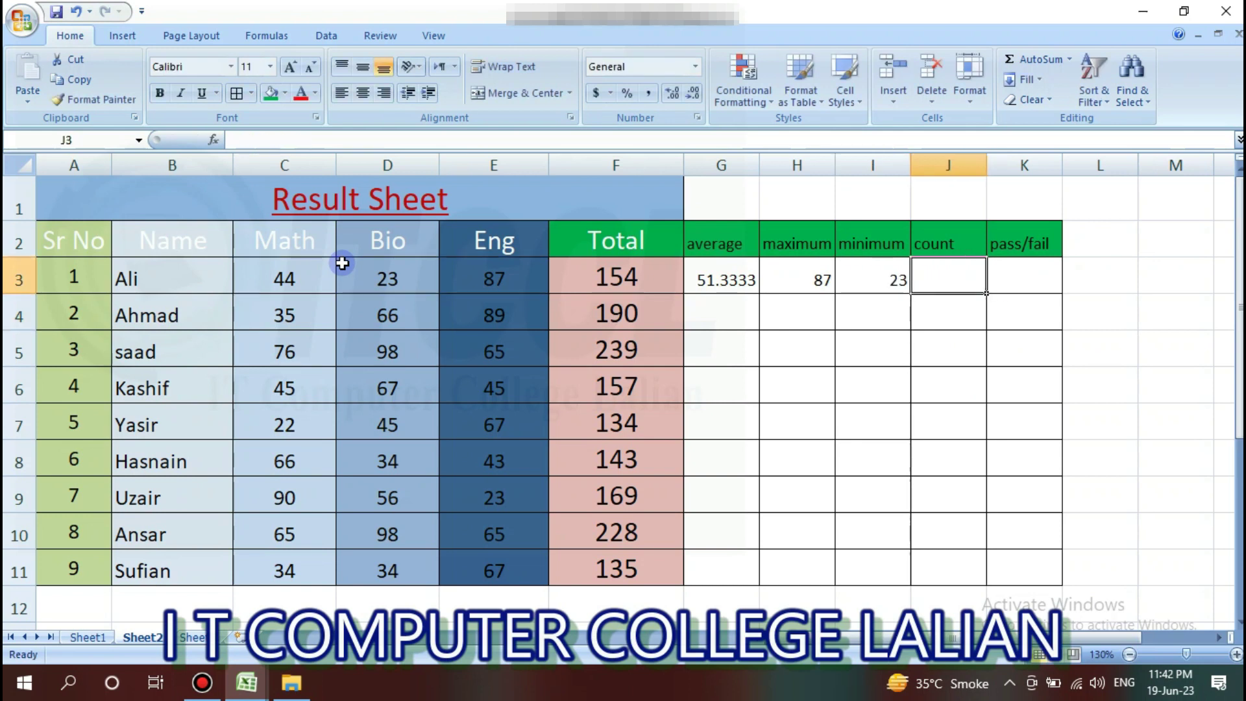
{"action": "type", "text": "=count("}
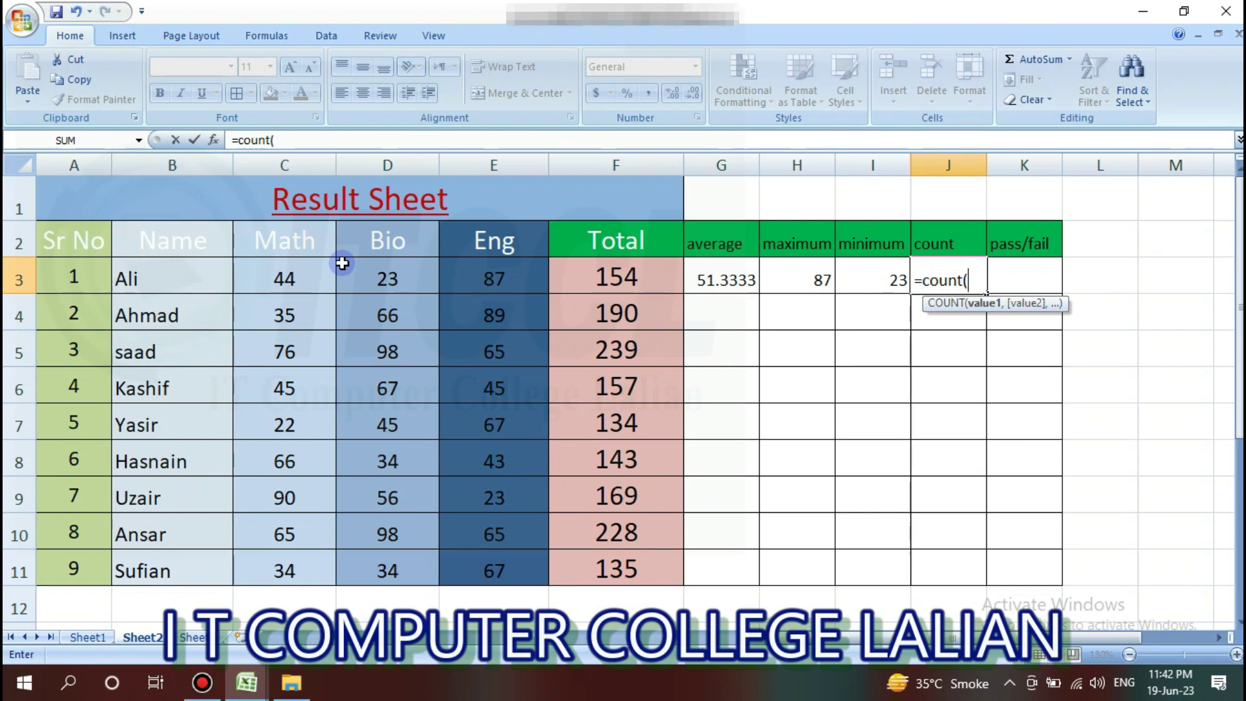
{"action": "type", "text": "c3:e"}
{"action": "type", "text": "3)"}
{"action": "key", "text": "Return"}
{"action": "key", "text": "Up"}
{"action": "key", "text": "Right"}
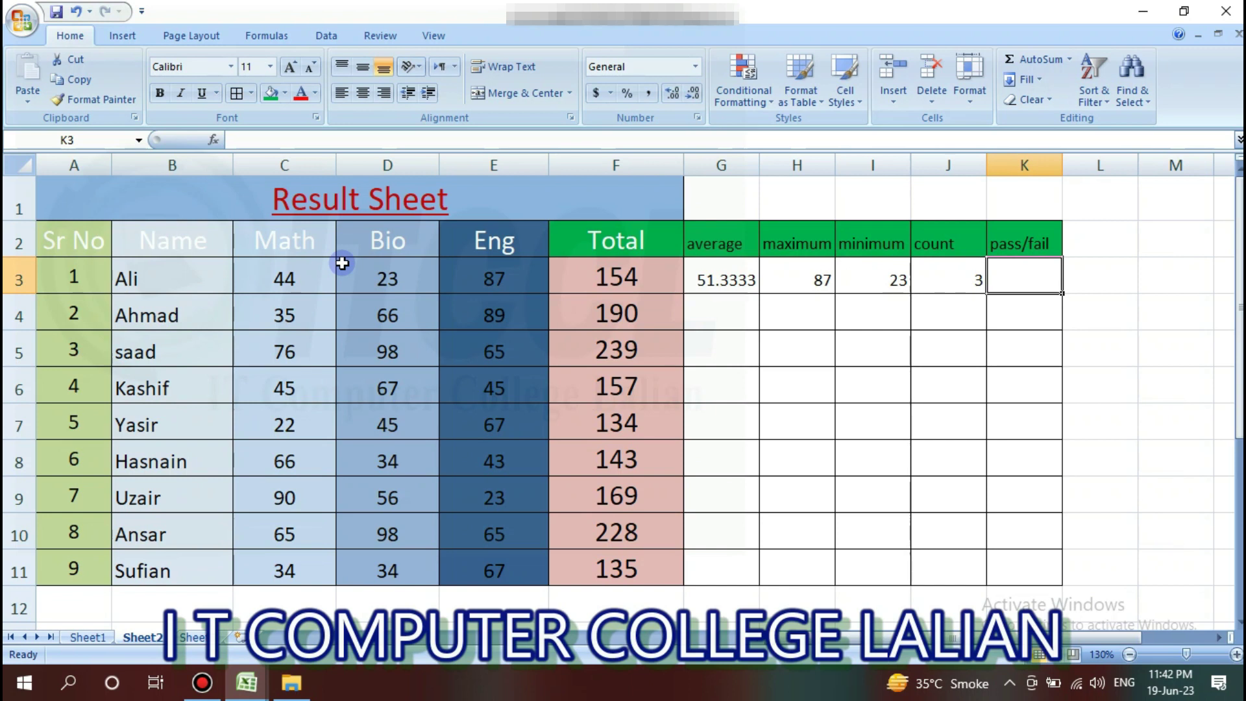
- Enter =IF(F3>=150,"pass",IF(F3<150,"fail")) in K3
{"action": "type", "text": "=if"}
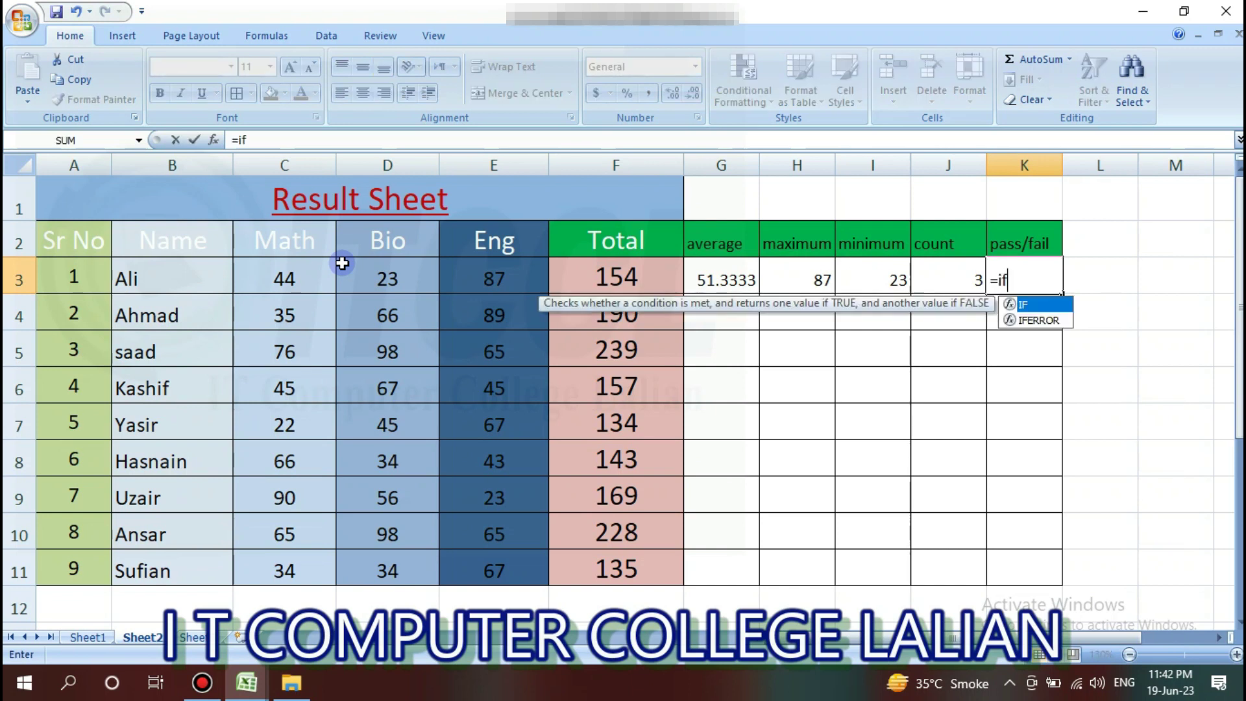
{"action": "type", "text": "("}
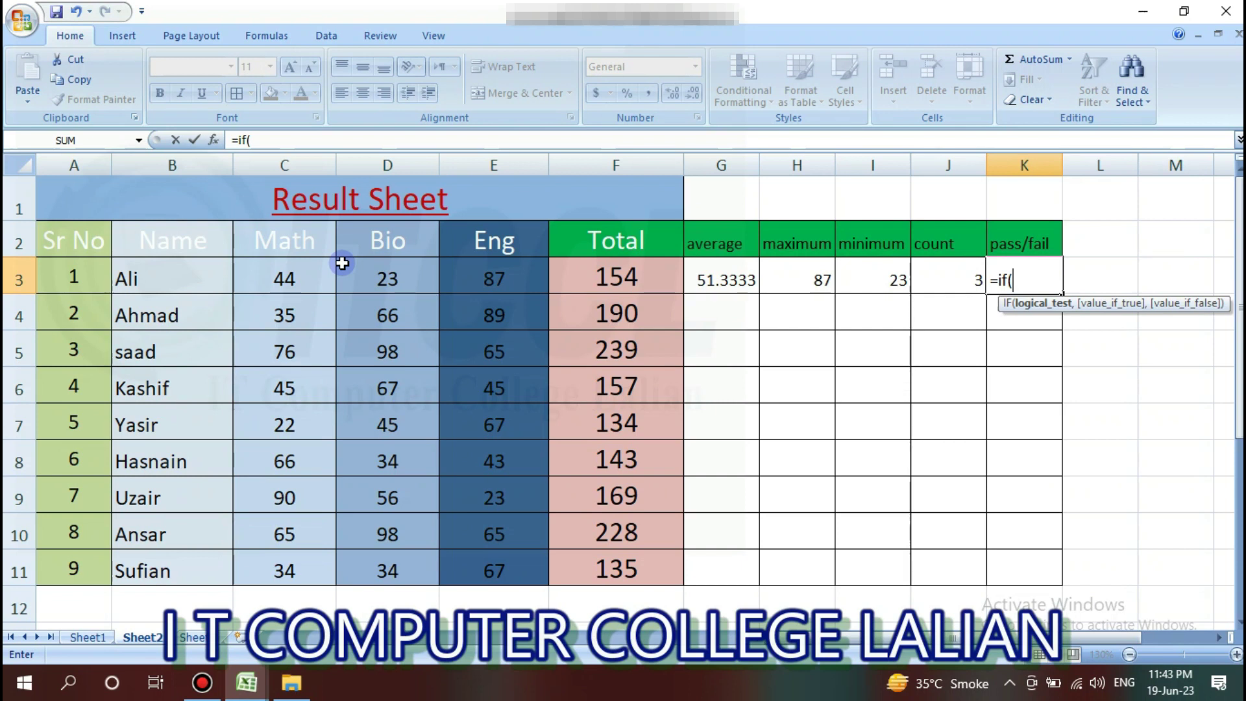
{"action": "type", "text": "f3>="}
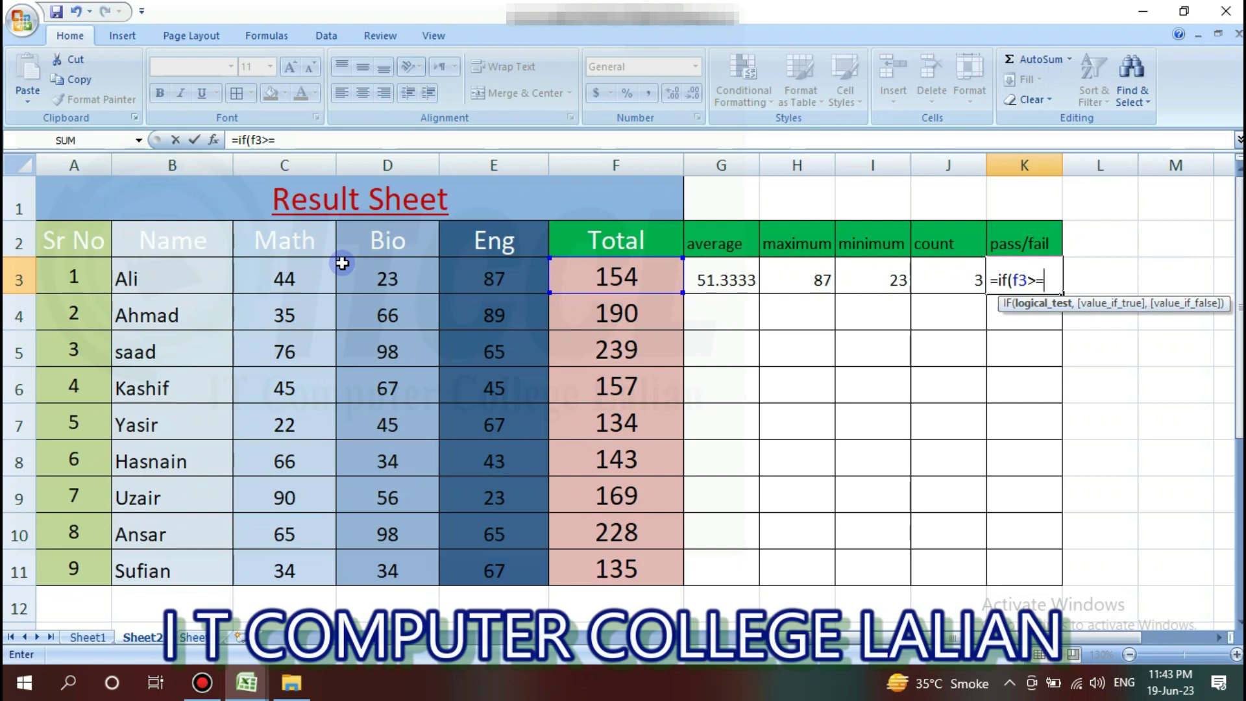
{"action": "type", "text": "150"}
{"action": "type", "text": ",\"pass\",if("}
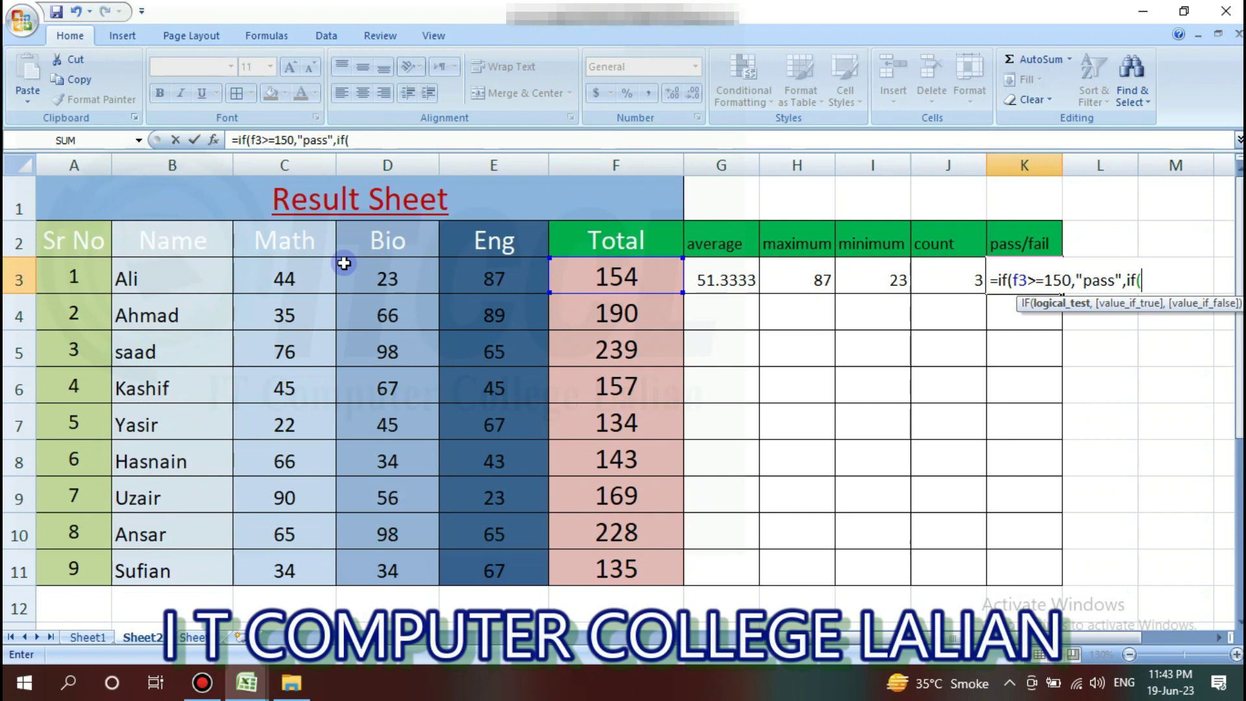
{"action": "type", "text": "f3"}
{"action": "type", "text": "<150,\"fail\"))"}
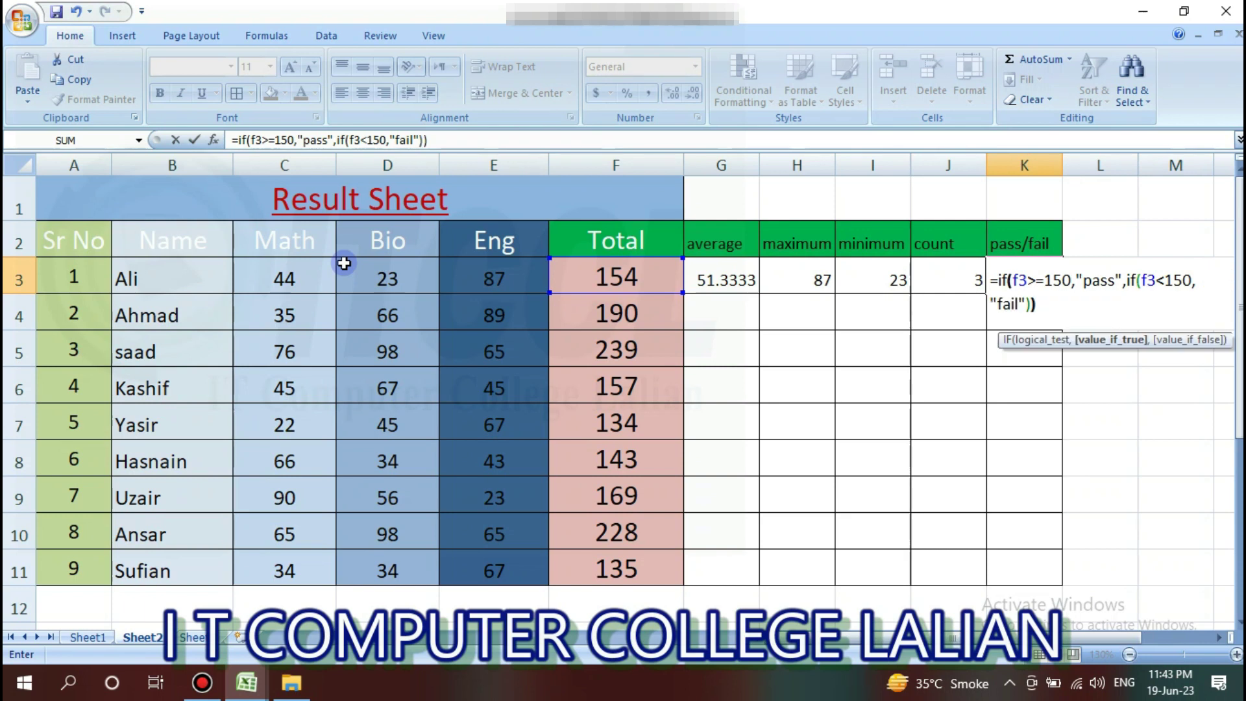
{"action": "key", "text": "Return"}
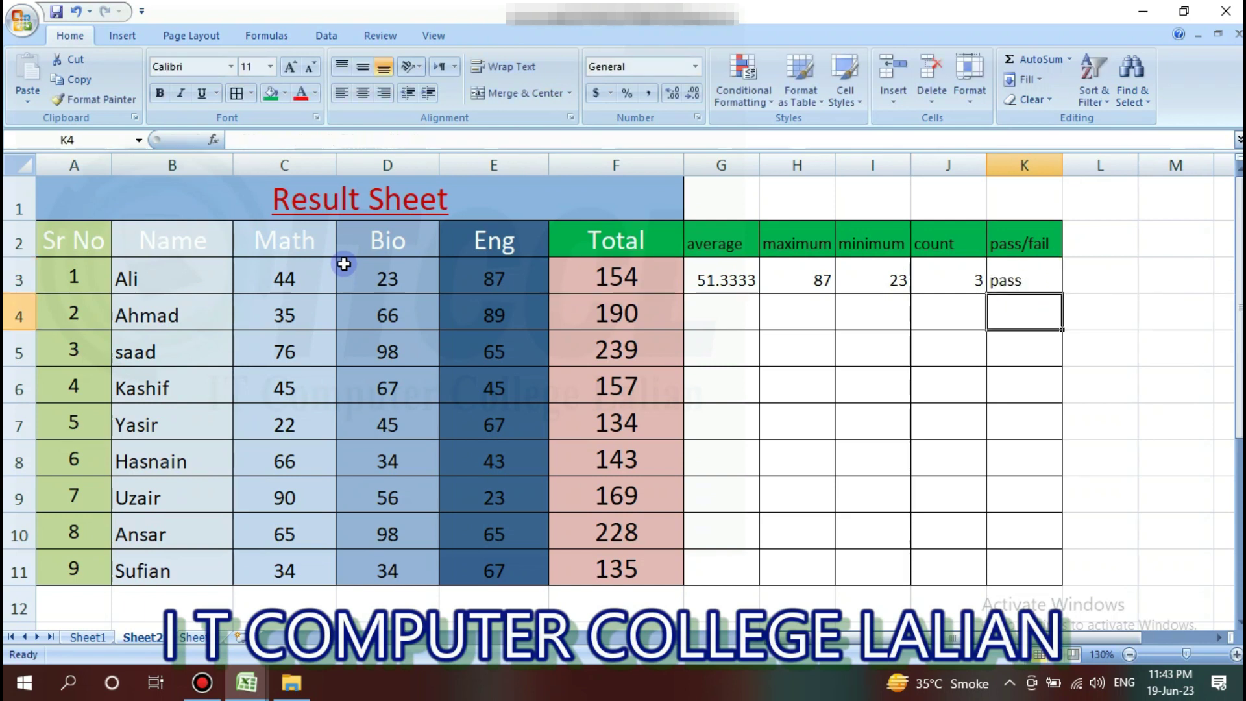
- Centre the row 3 results G3:K3 and increase their font size
{"action": "left_click_drag", "start_coordinate": [723, 280], "coordinate": [1048, 283]}
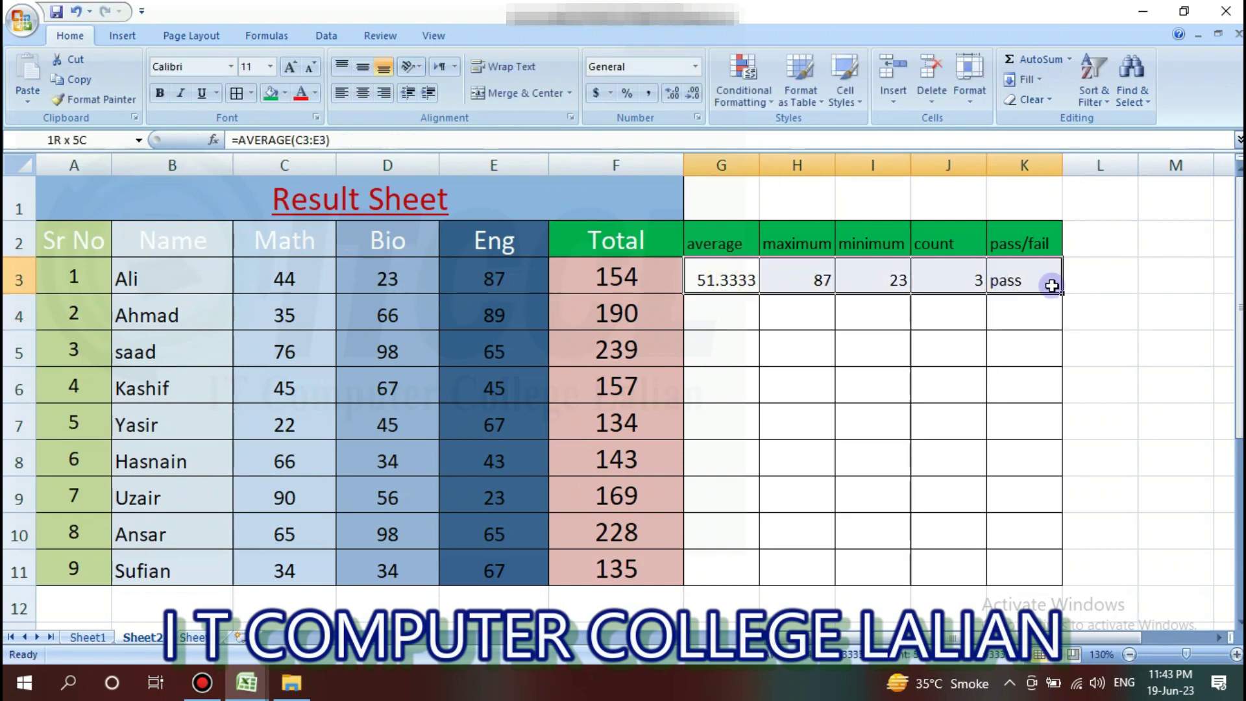
{"action": "left_click", "coordinate": [363, 76]}
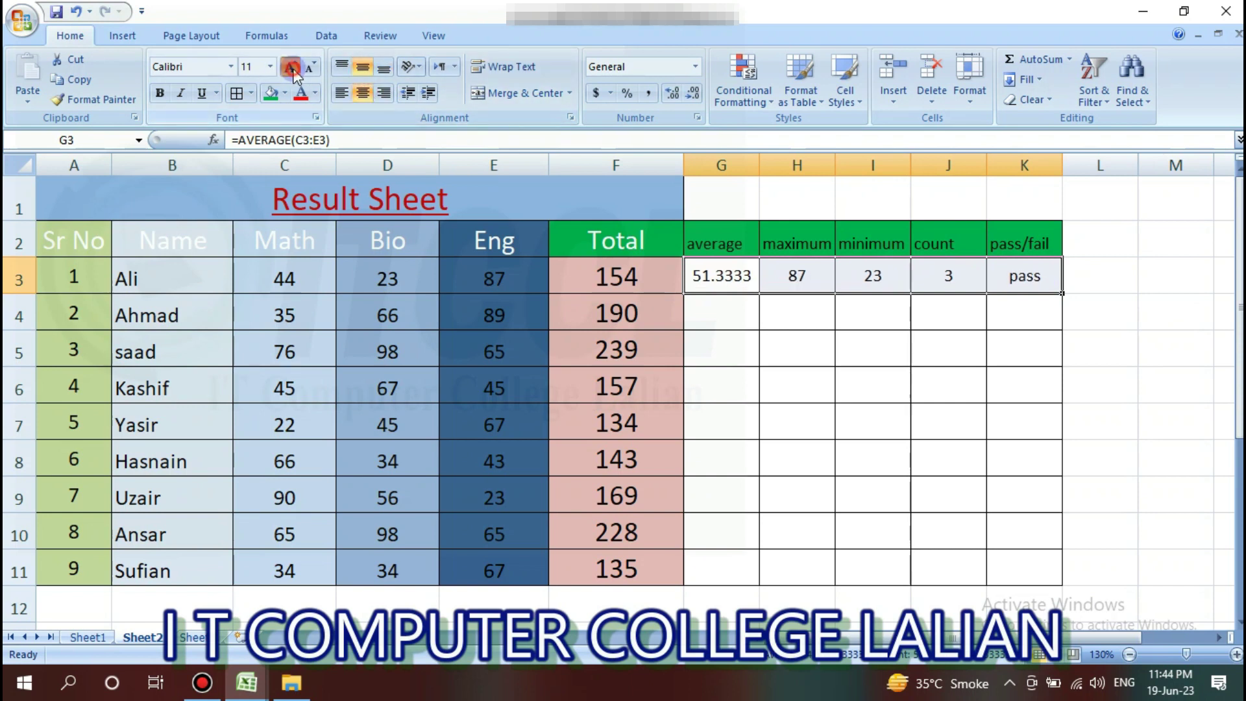
{"action": "left_click", "coordinate": [290, 67]}
{"action": "left_click", "coordinate": [814, 313]}
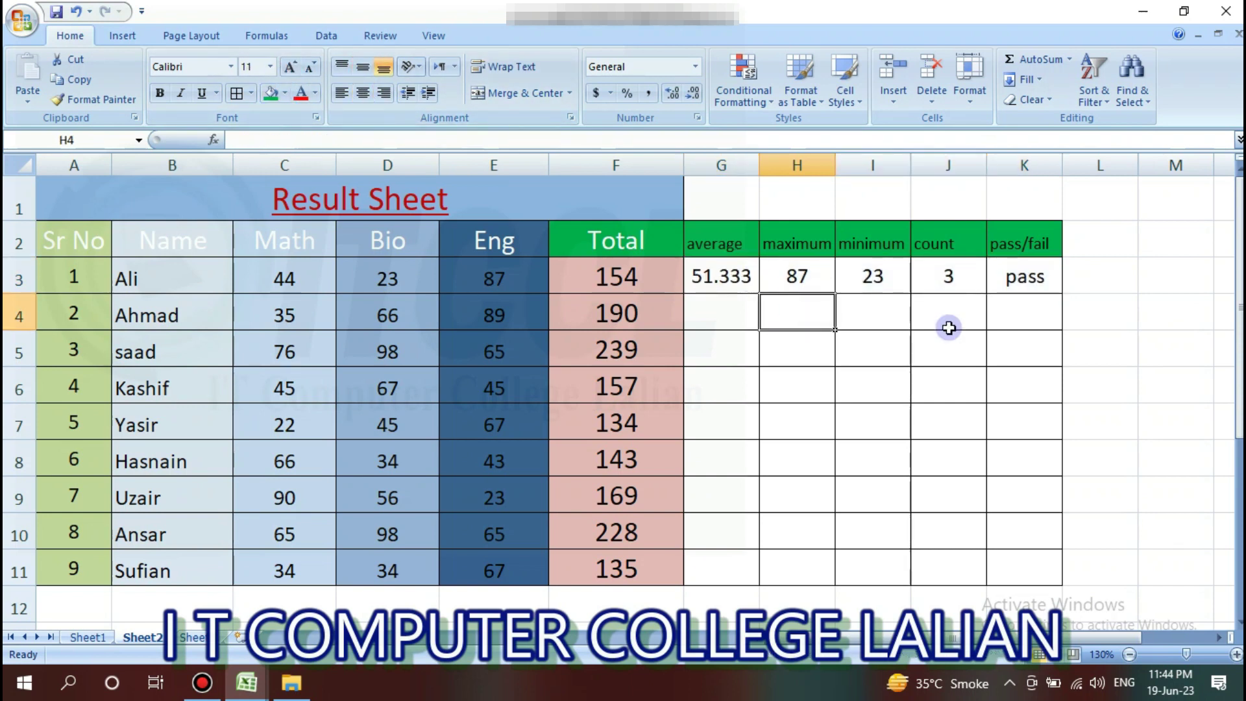
- Change the first student's Eng mark in E3 to 50
{"action": "left_click", "coordinate": [510, 280]}
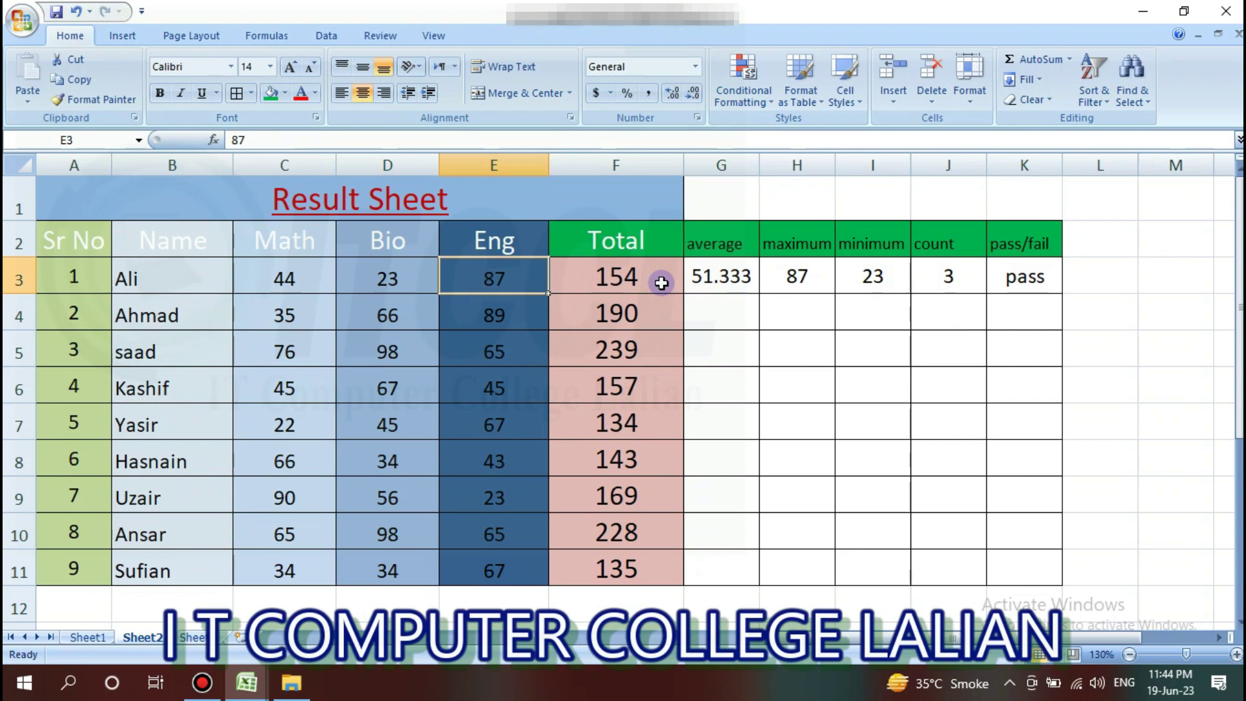
{"action": "type", "text": "50"}
{"action": "key", "text": "Return"}
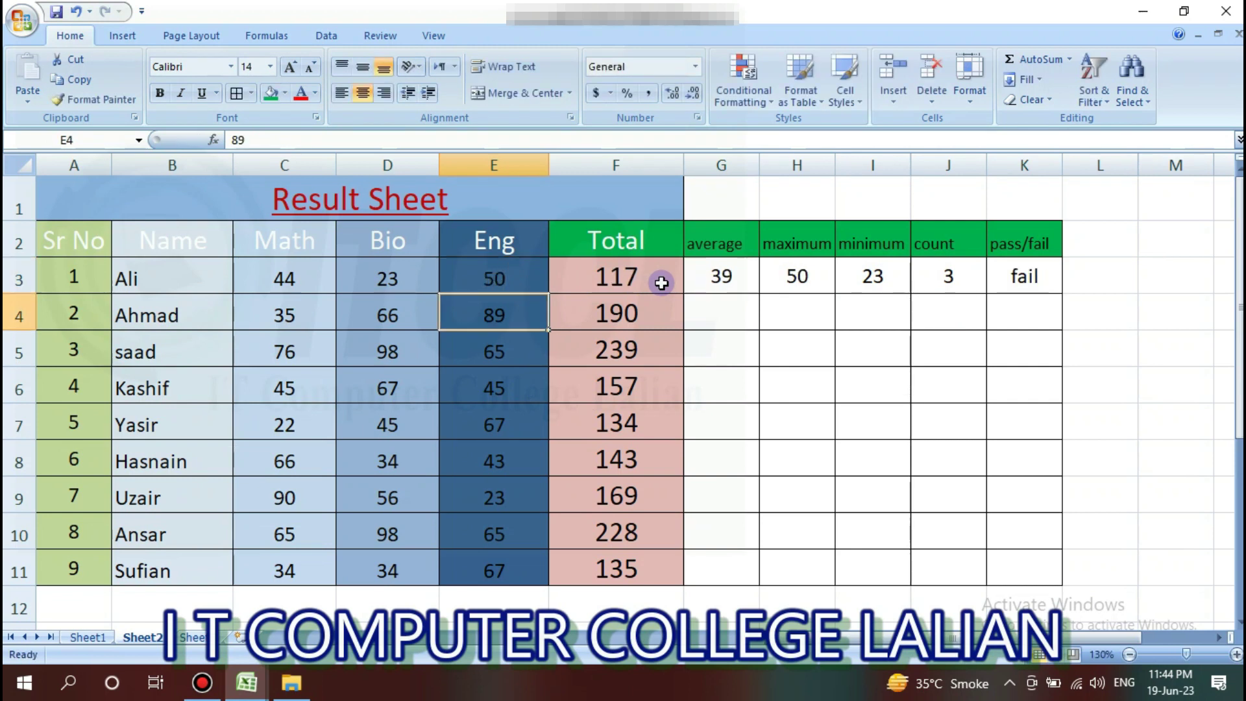
- Review the total, average, maximum, minimum, count and pass/fail formulas in F3:K3
{"action": "left_click", "coordinate": [584, 278]}
{"action": "left_click", "coordinate": [740, 289]}
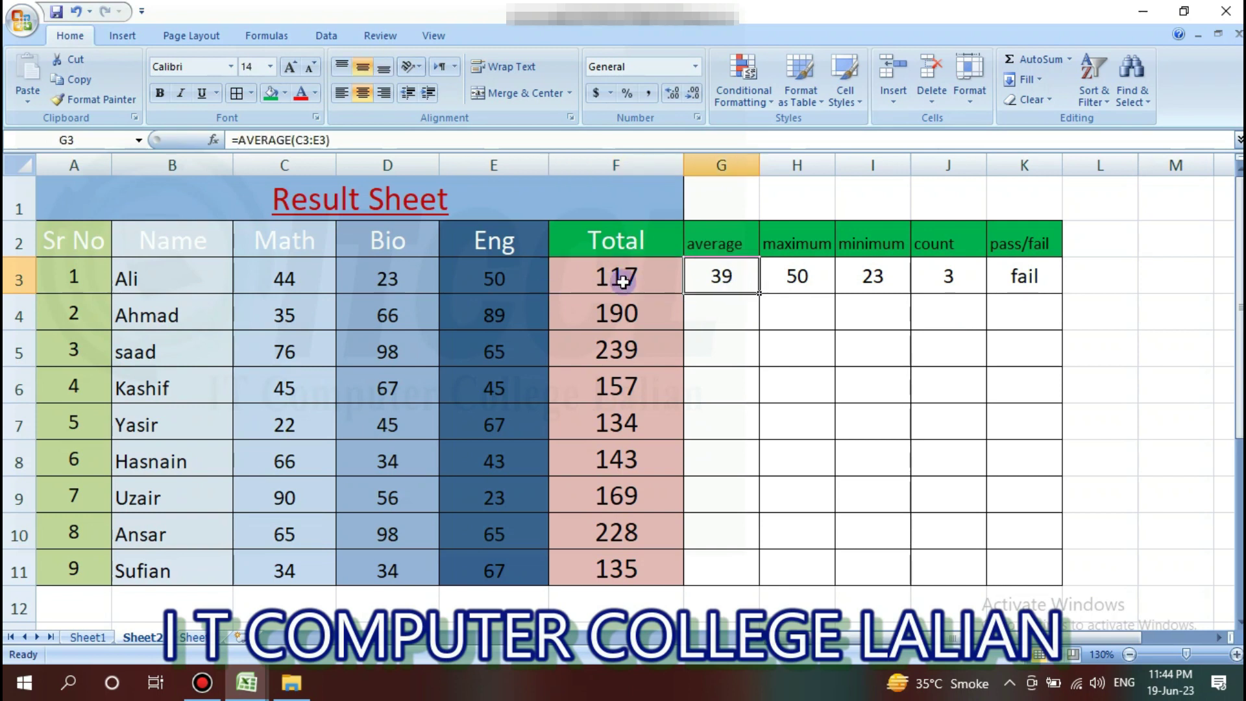
{"action": "left_click", "coordinate": [793, 284]}
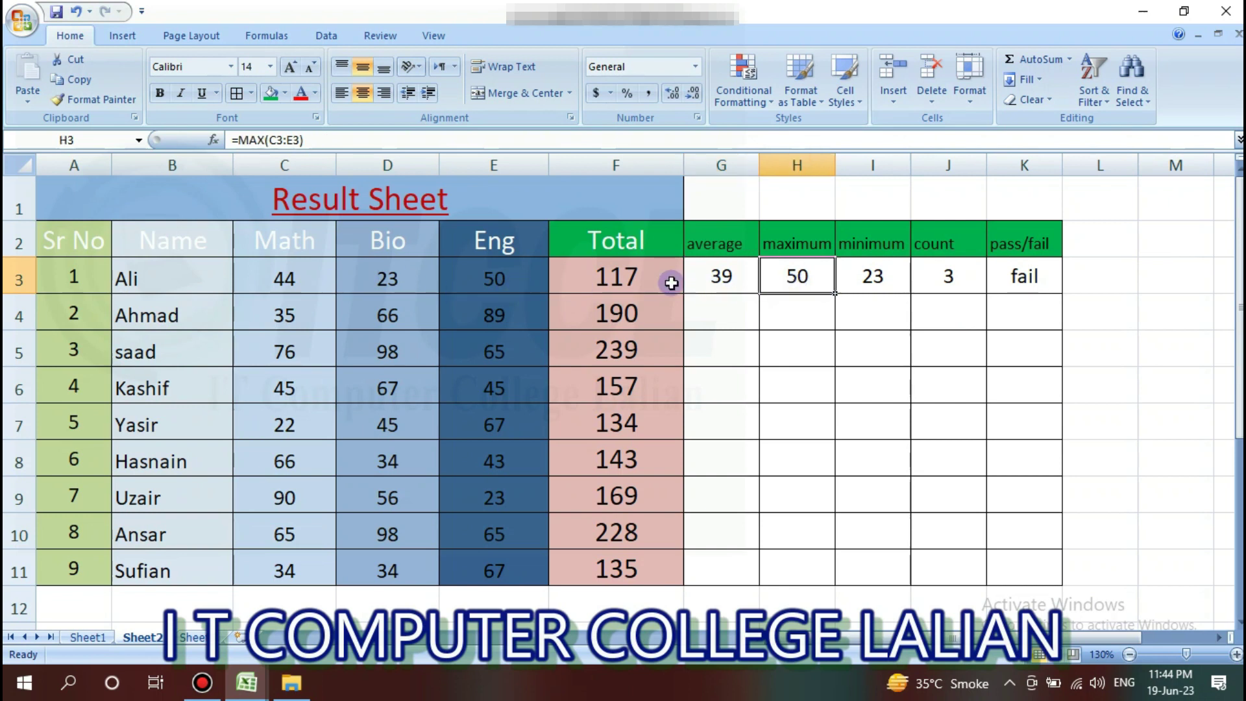
{"action": "left_click", "coordinate": [876, 281]}
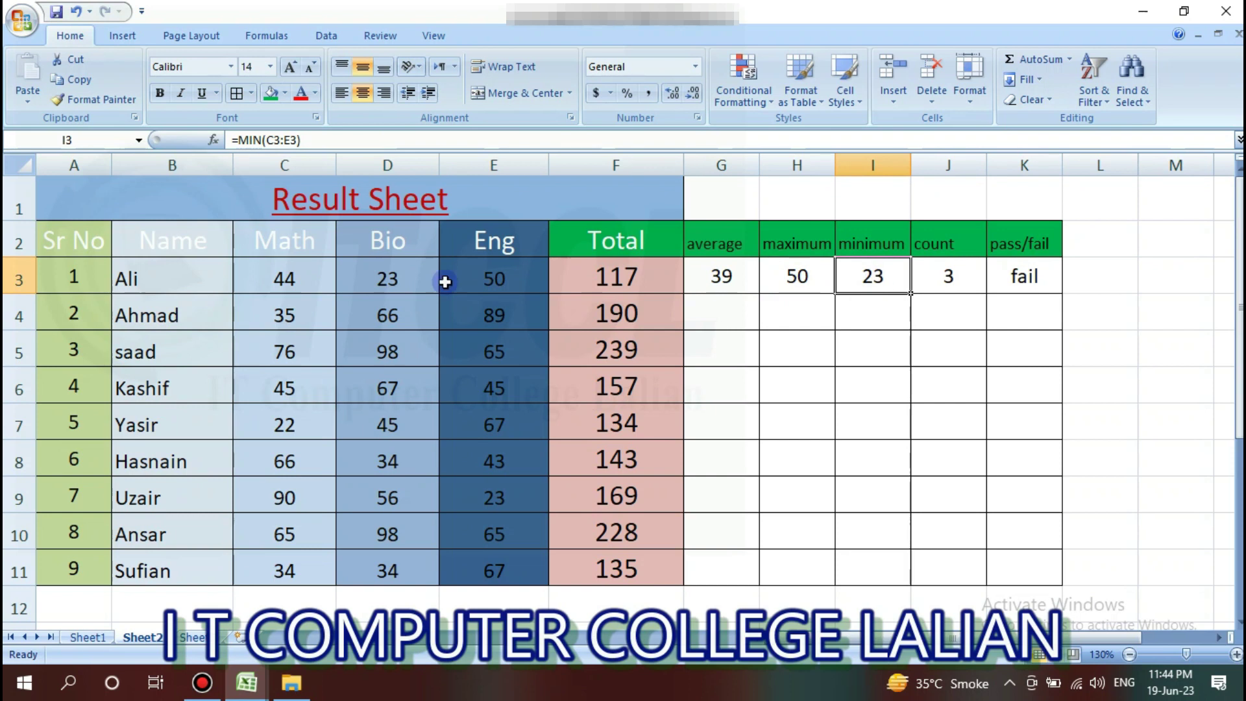
{"action": "left_click", "coordinate": [939, 272]}
{"action": "left_click", "coordinate": [1010, 288]}
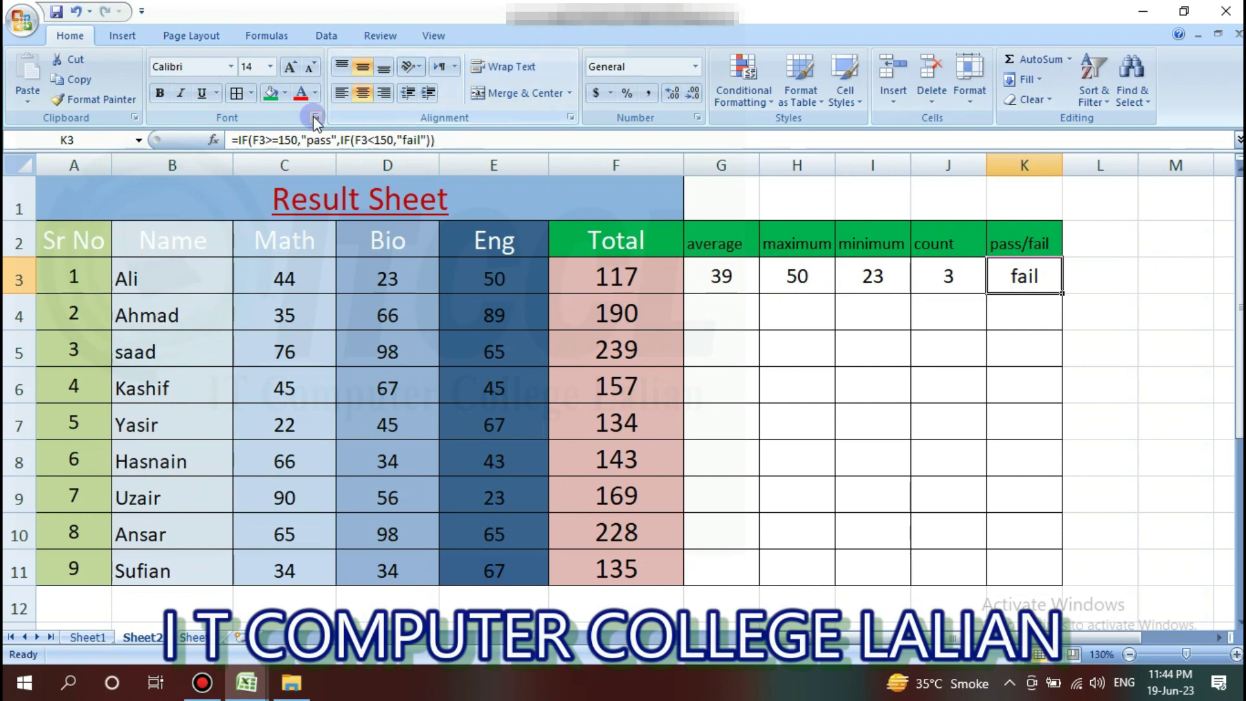
- Give the pass/fail cell K3 a yellow fill
{"action": "left_click", "coordinate": [284, 93]}
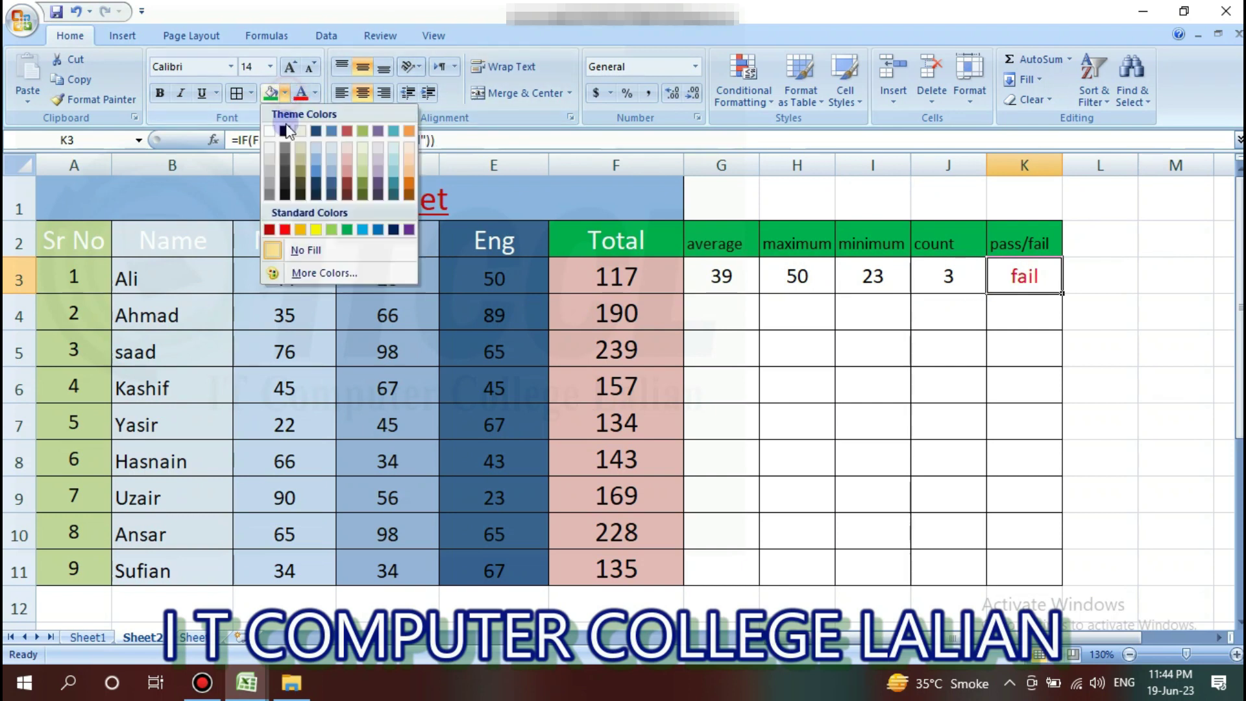
{"action": "left_click", "coordinate": [315, 233]}
{"action": "left_click", "coordinate": [868, 283]}
{"action": "left_click", "coordinate": [625, 281]}
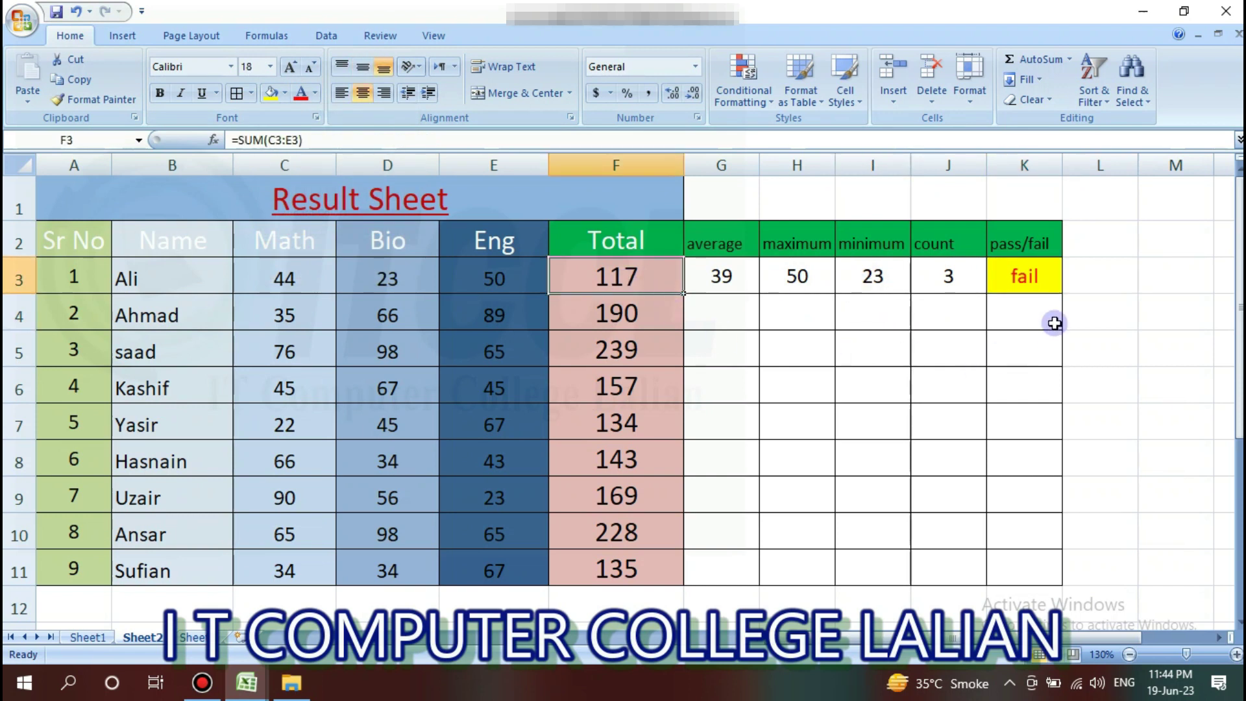
{"action": "left_click", "coordinate": [1056, 284]}
- Copy the K3 pass/fail formula down to K11 and check the results
{"action": "left_click_drag", "start_coordinate": [1064, 296], "coordinate": [1065, 602]}
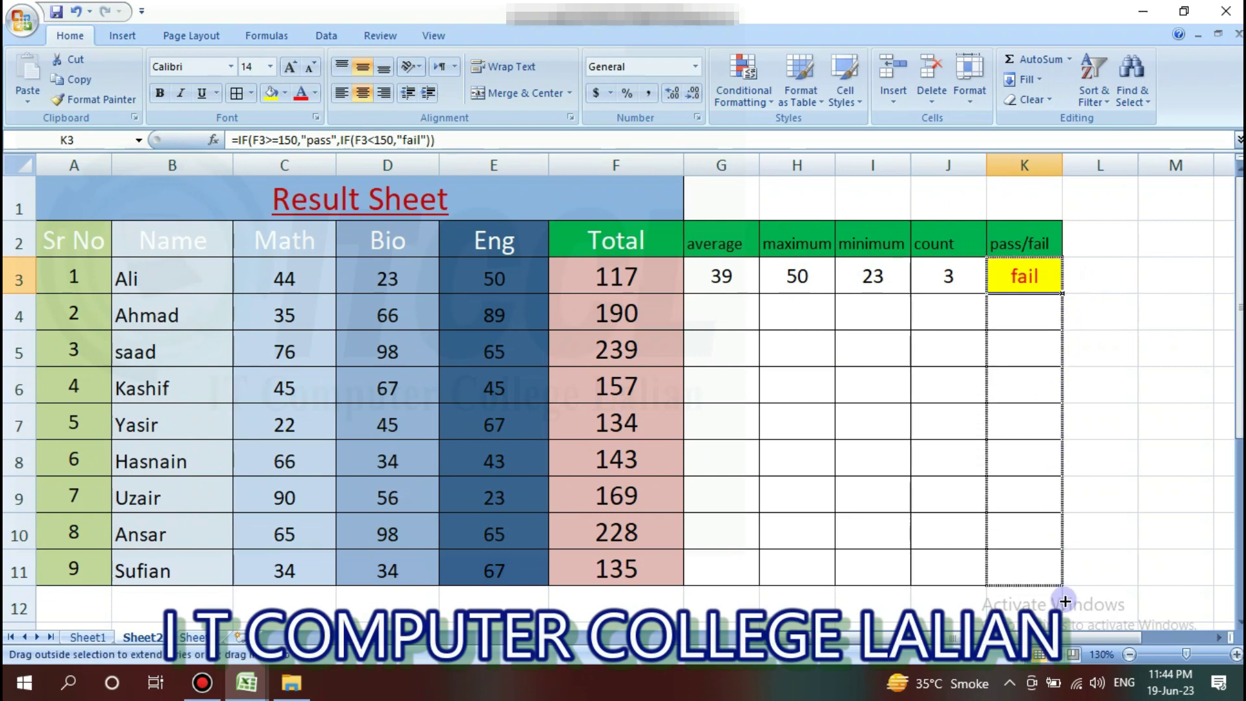
{"action": "left_click_drag", "start_coordinate": [1240, 312], "coordinate": [1239, 334]}
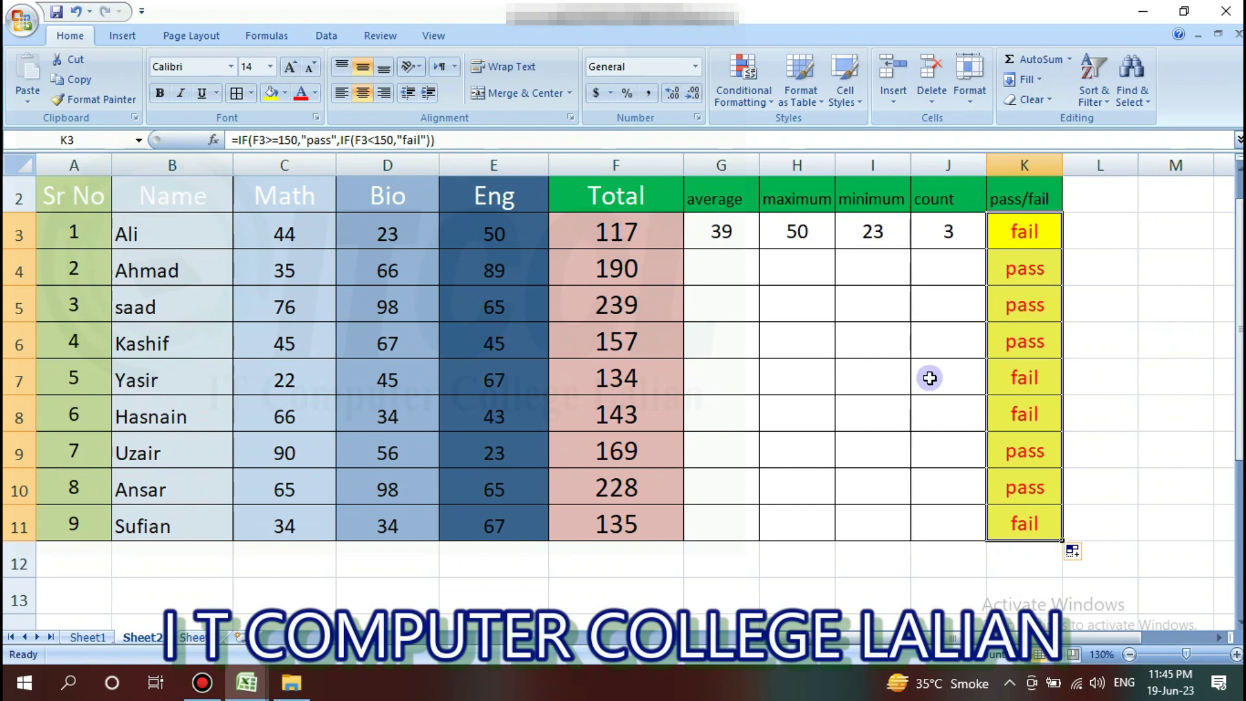
{"action": "left_click", "coordinate": [1005, 275]}
{"action": "left_click", "coordinate": [1023, 339]}
{"action": "left_click", "coordinate": [1018, 376]}
{"action": "left_click", "coordinate": [1021, 333]}
{"action": "left_click", "coordinate": [1019, 377]}
{"action": "left_click", "coordinate": [1018, 416]}
{"action": "left_click", "coordinate": [1017, 452]}
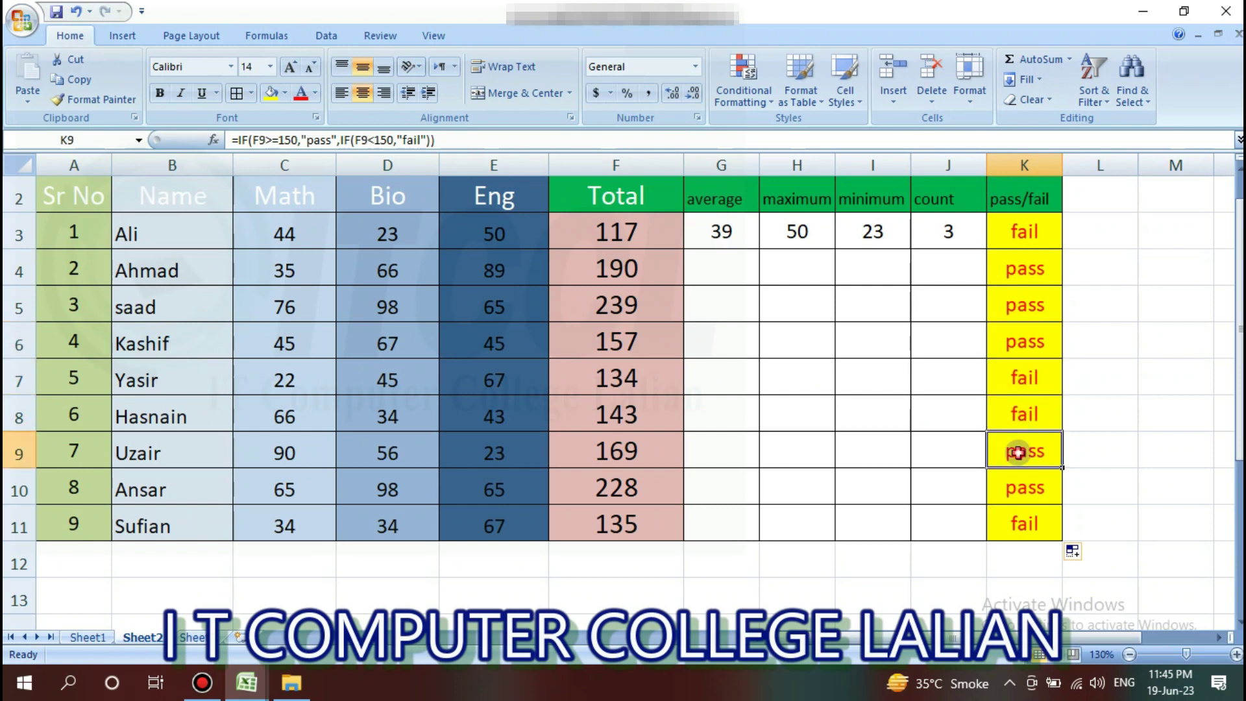
- Make the pass results in K4:K6 and K9:K10 dark text
{"action": "left_click_drag", "start_coordinate": [1030, 270], "coordinate": [1034, 339]}
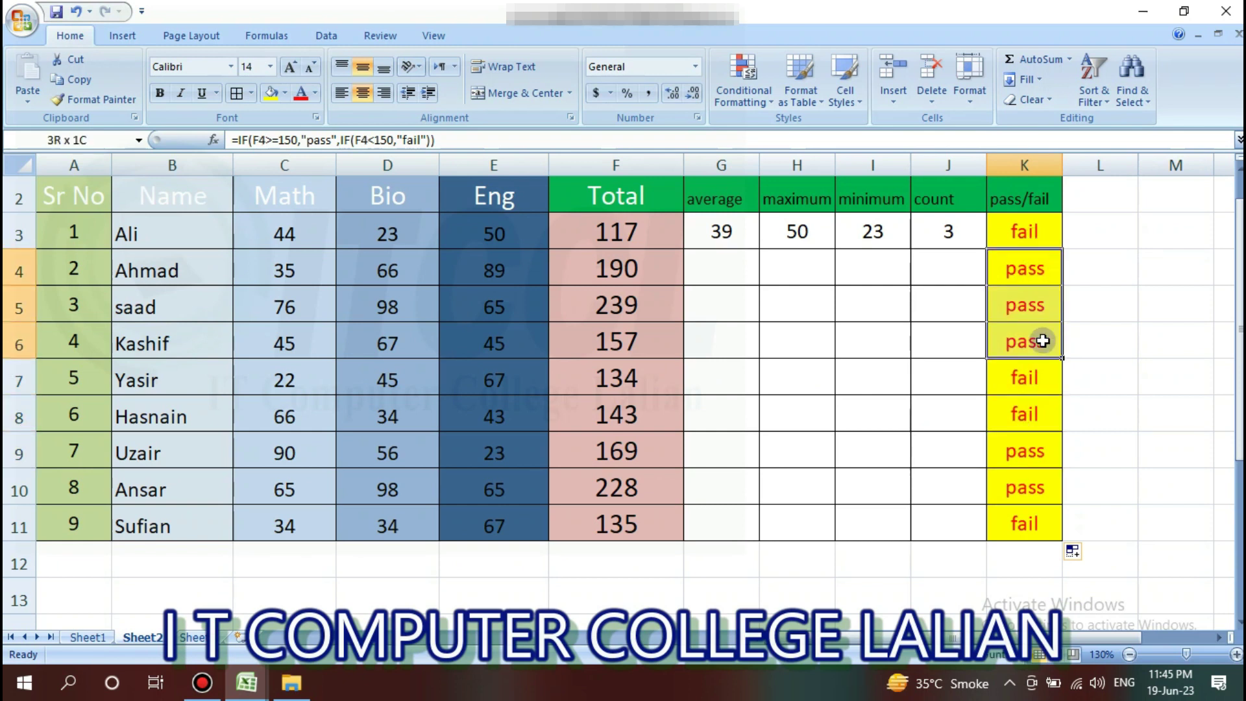
{"action": "left_click", "coordinate": [316, 93]}
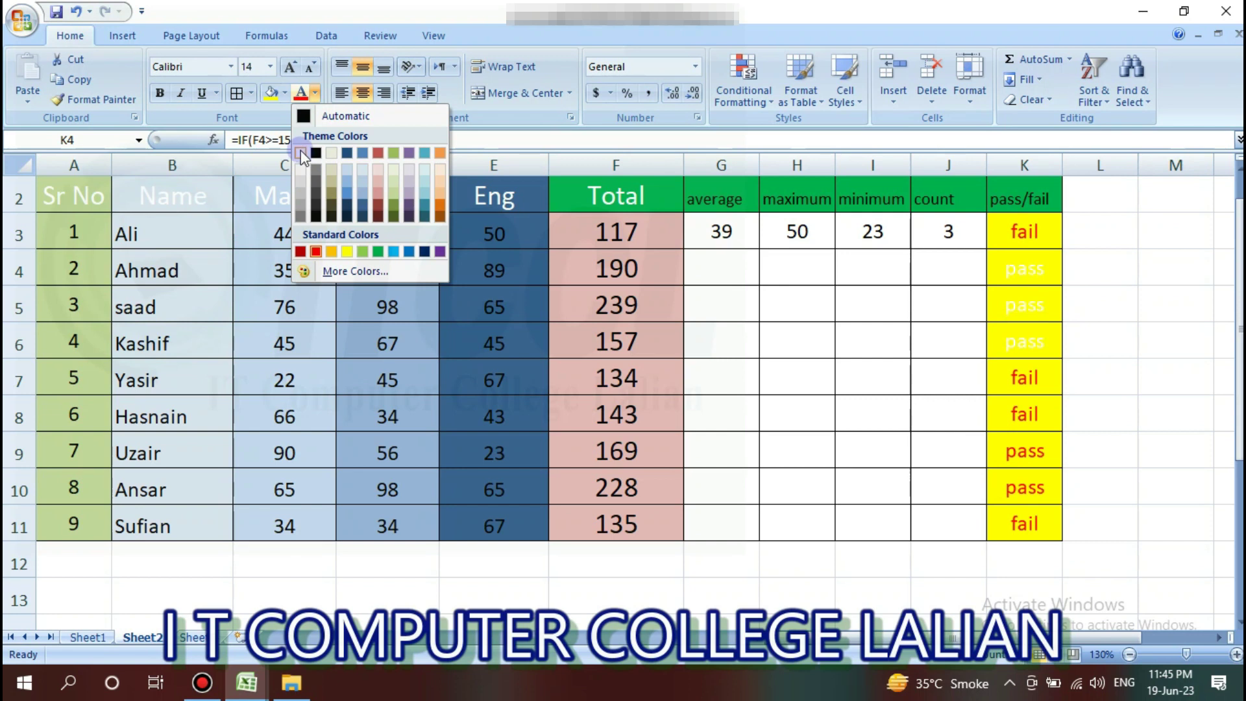
{"action": "left_click", "coordinate": [347, 201]}
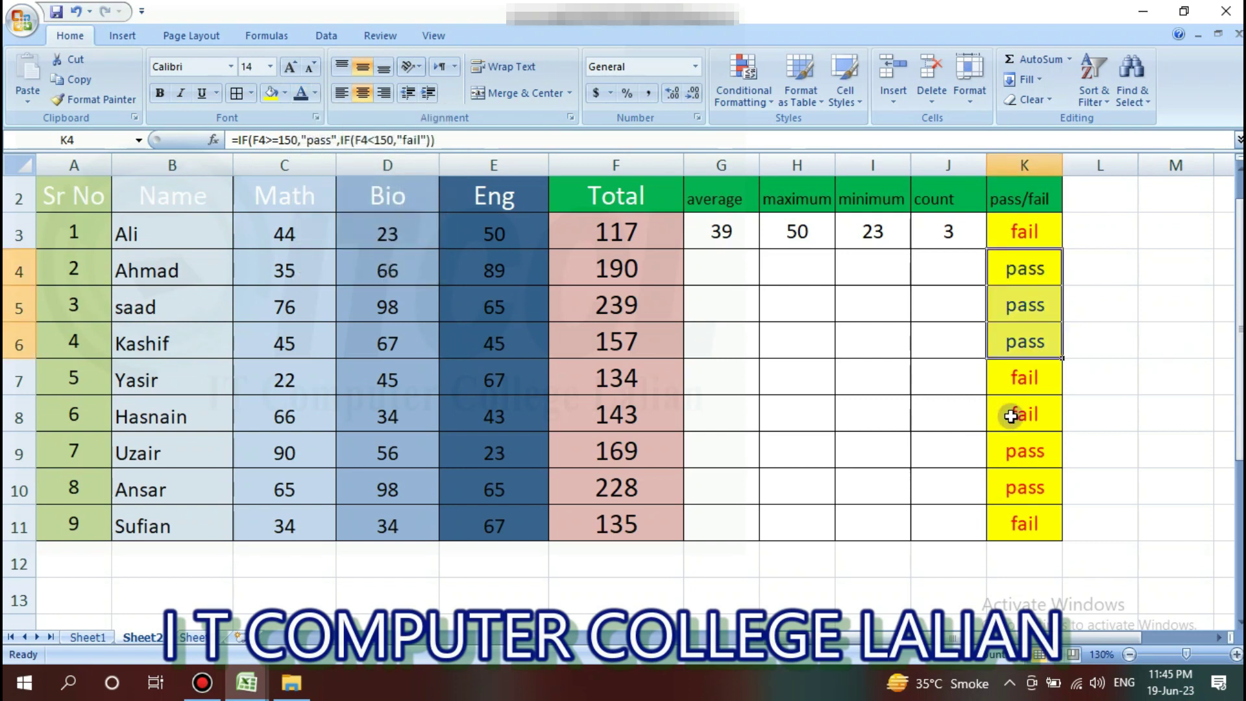
{"action": "left_click_drag", "start_coordinate": [1023, 450], "coordinate": [1024, 487]}
{"action": "left_click", "coordinate": [317, 94]}
{"action": "left_click", "coordinate": [306, 96]}
{"action": "left_click", "coordinate": [924, 474]}
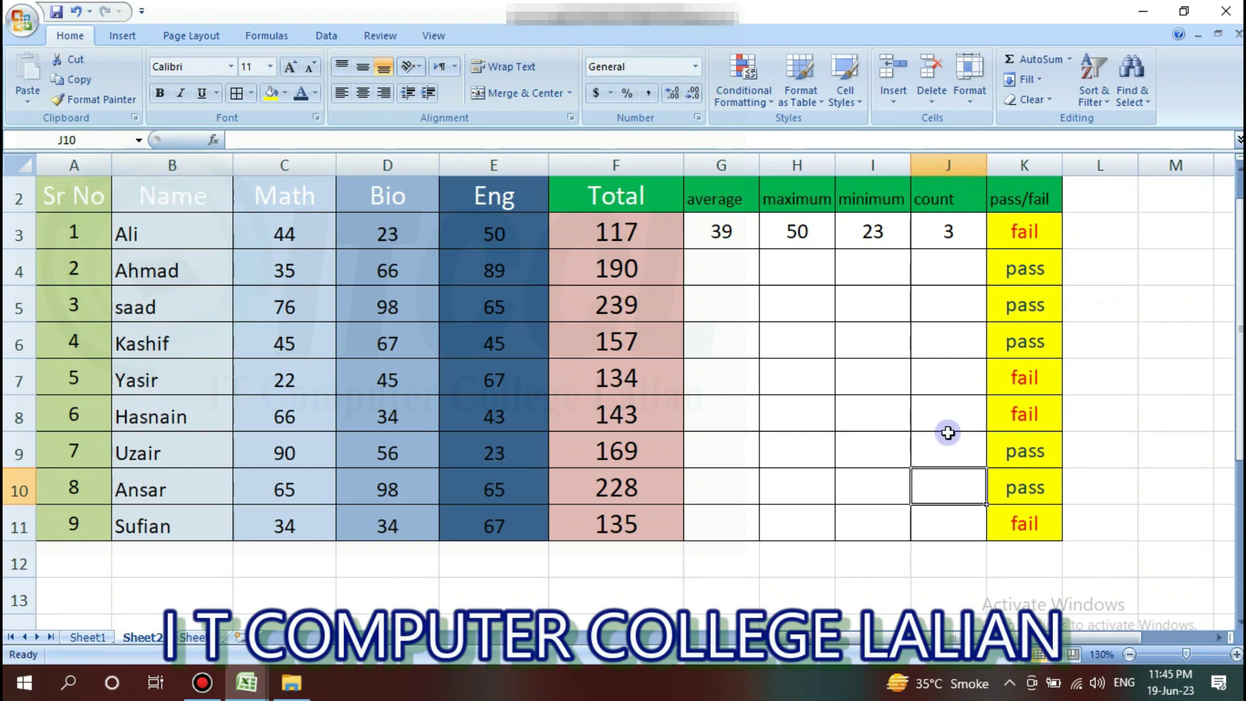
- Show the Formulas ribbon and return to the Book1 workbook titled 'Ms Excel Fomulas Tab Complete'
{"action": "left_click", "coordinate": [263, 38]}
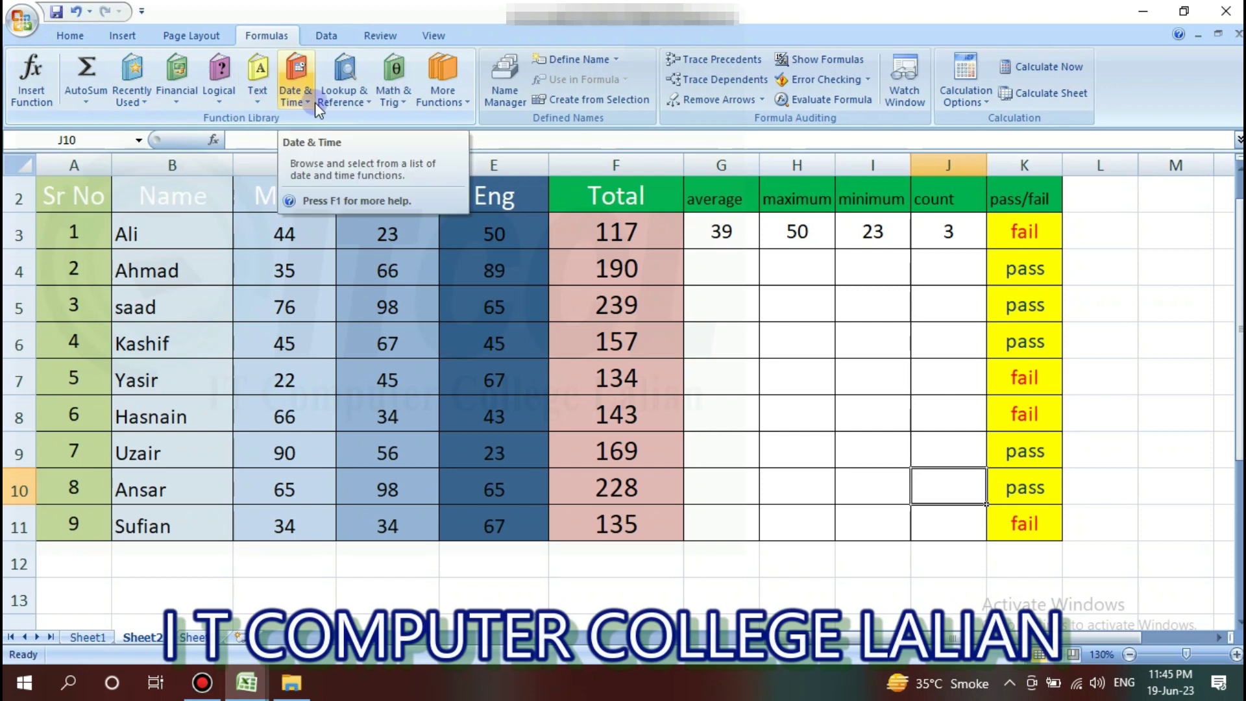
{"action": "scroll", "coordinate": [288, 252], "scroll_direction": "up", "scroll_amount": 1}
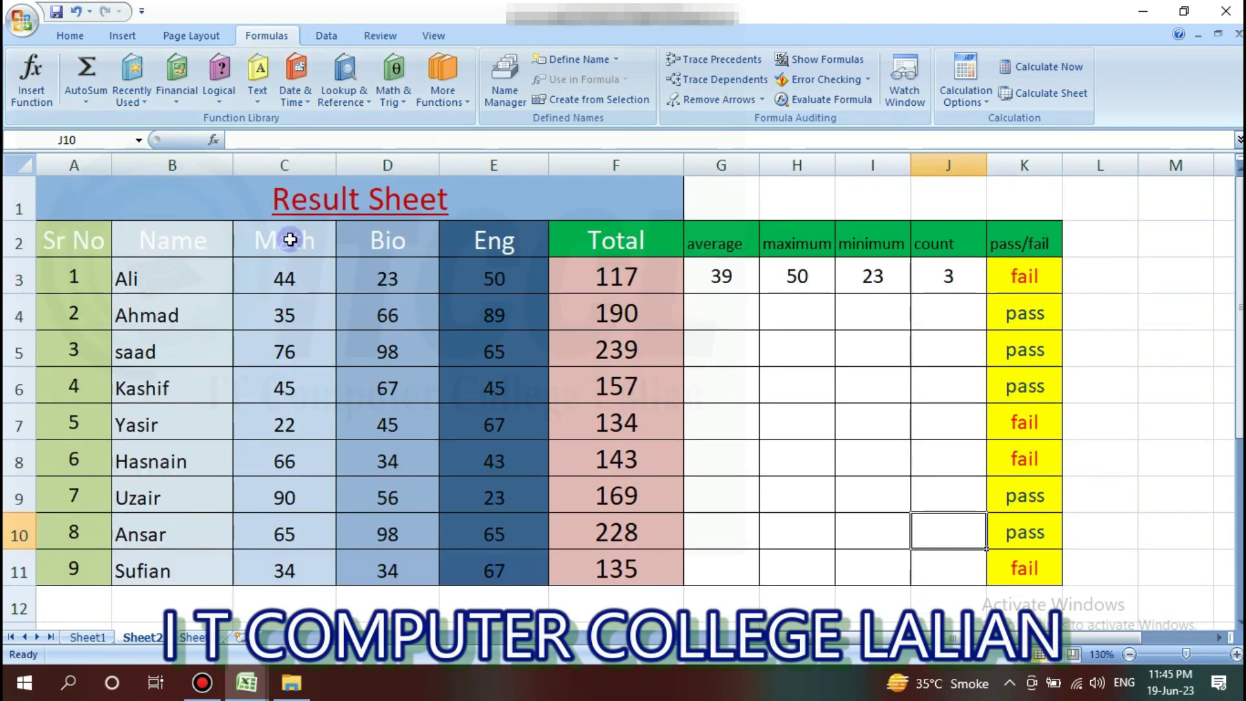
{"action": "mouse_move", "coordinate": [247, 683]}
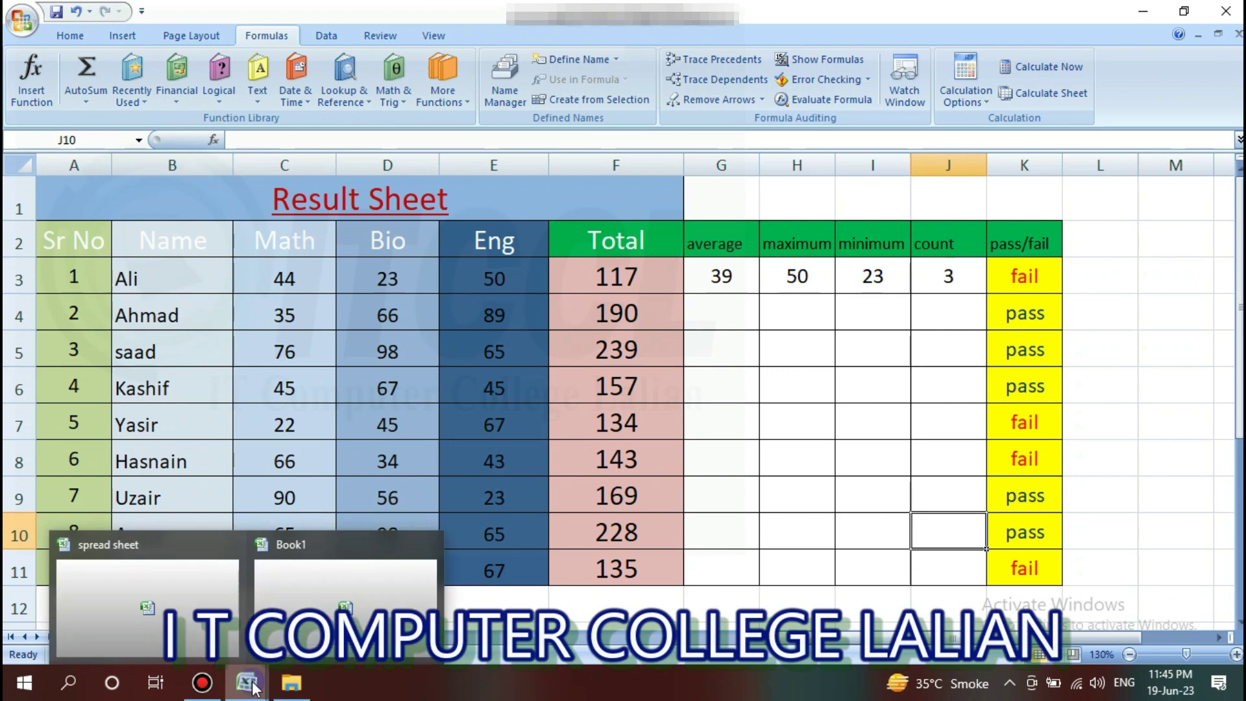
{"action": "left_click", "coordinate": [347, 604]}
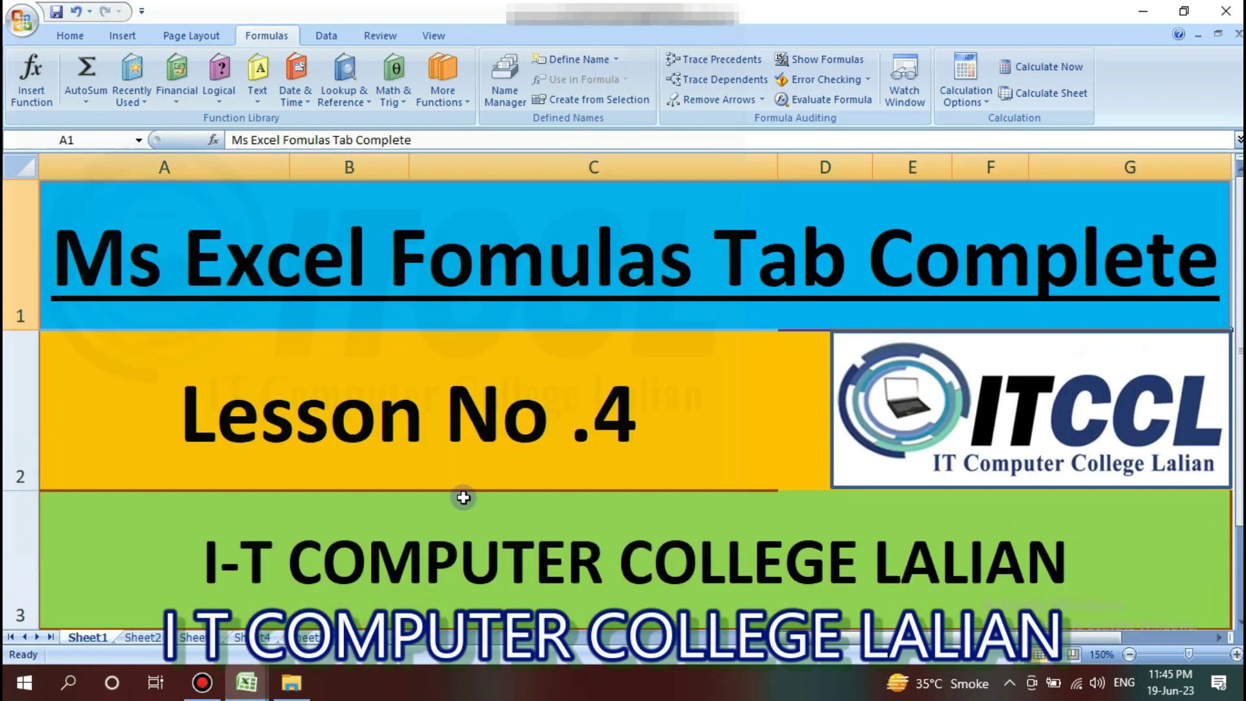